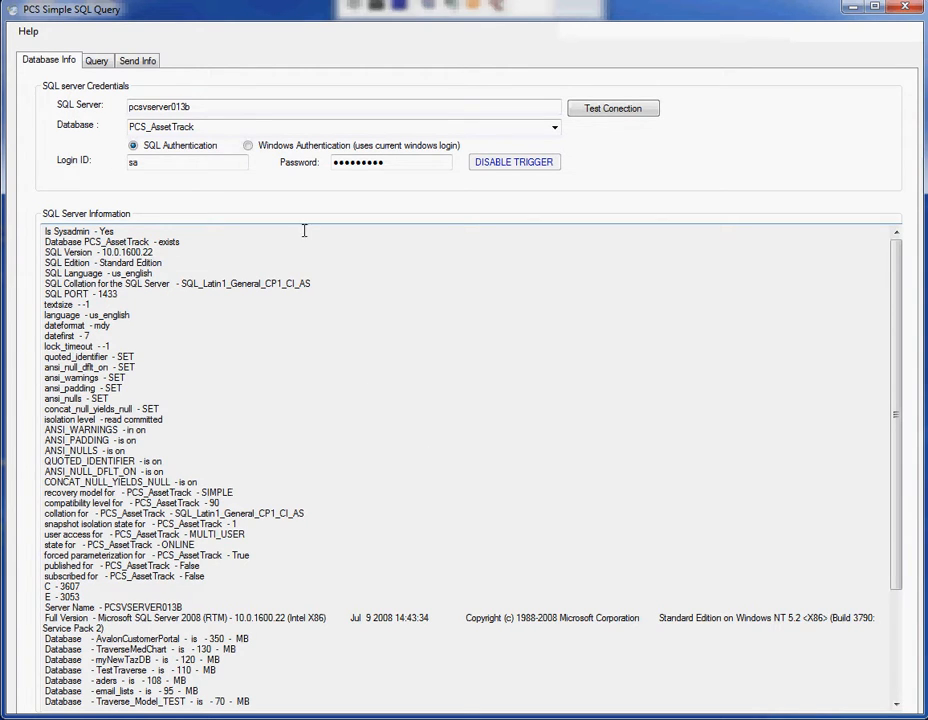
Test the connection to the SQL server and review the server information, including the Is Sysadmin line.
left_click_drag(222, 104, 90, 110)
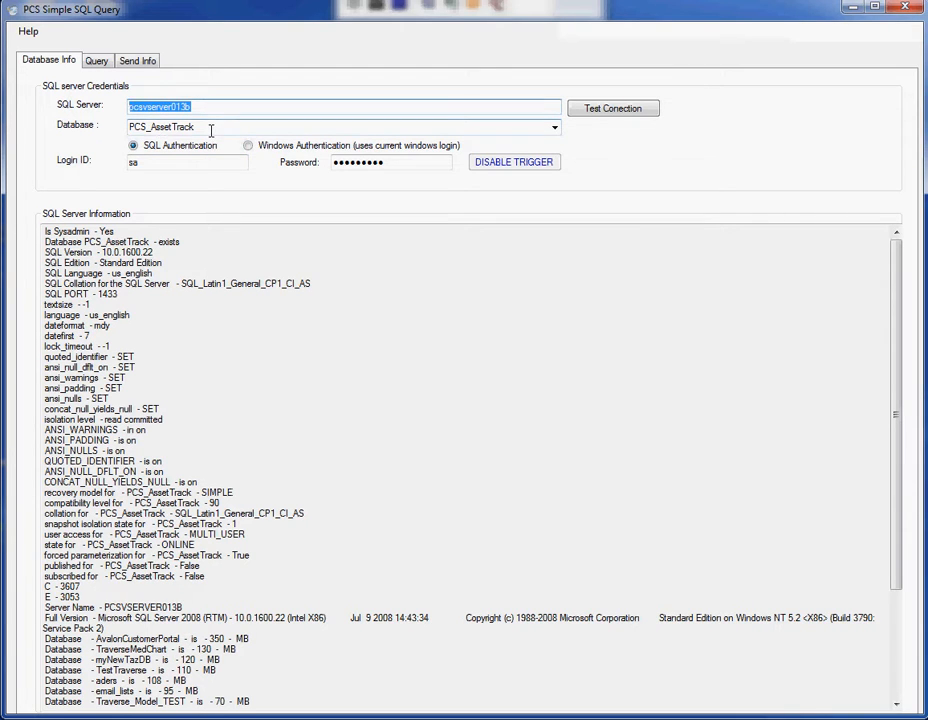
key("Tab")
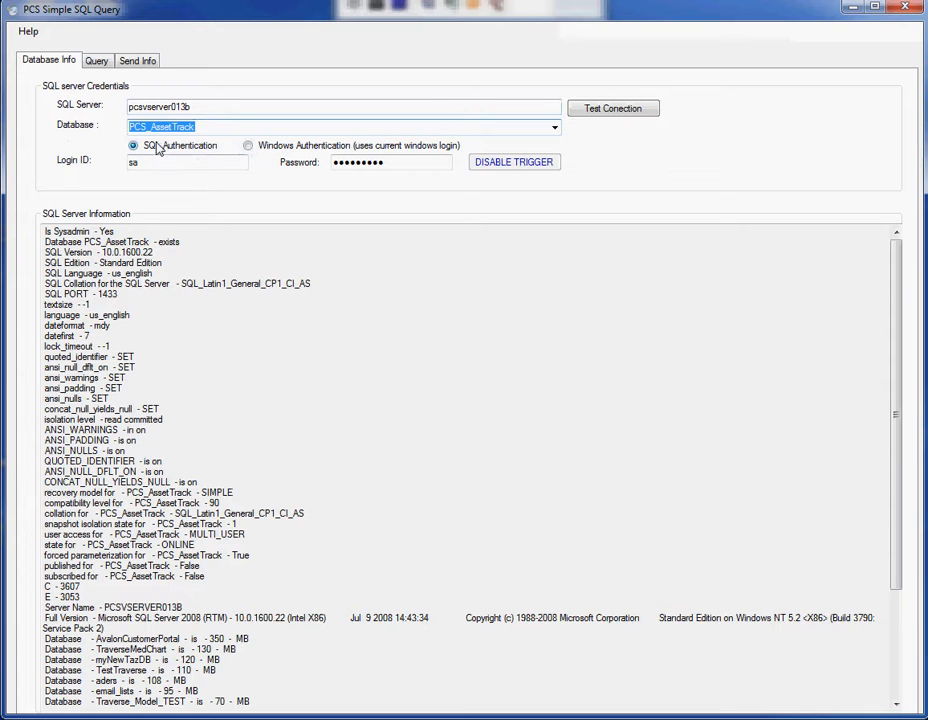
left_click(627, 119)
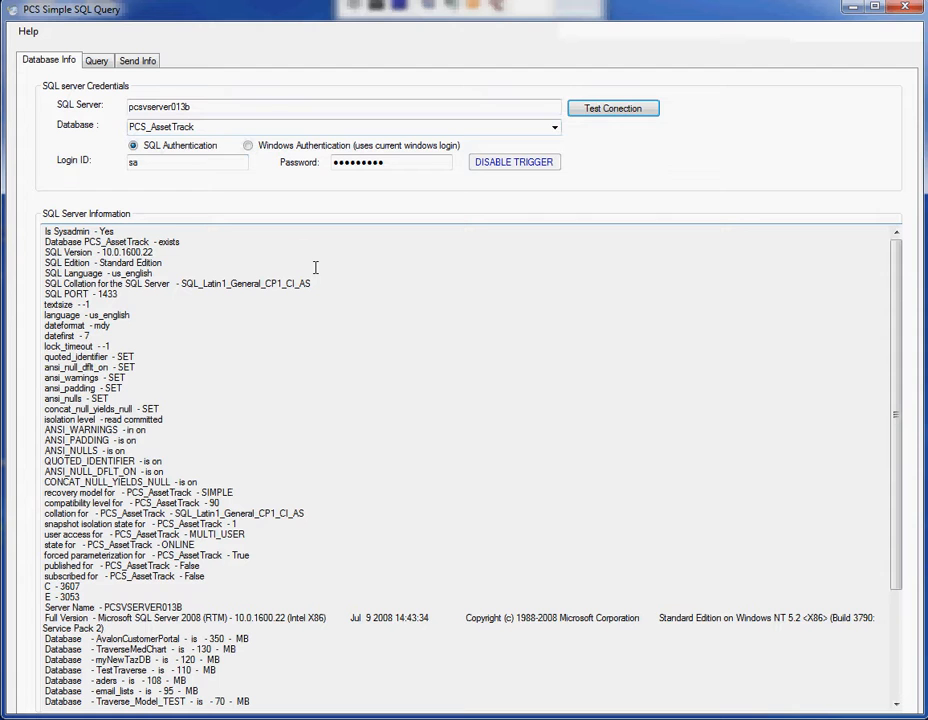
left_click_drag(44, 231, 44, 702)
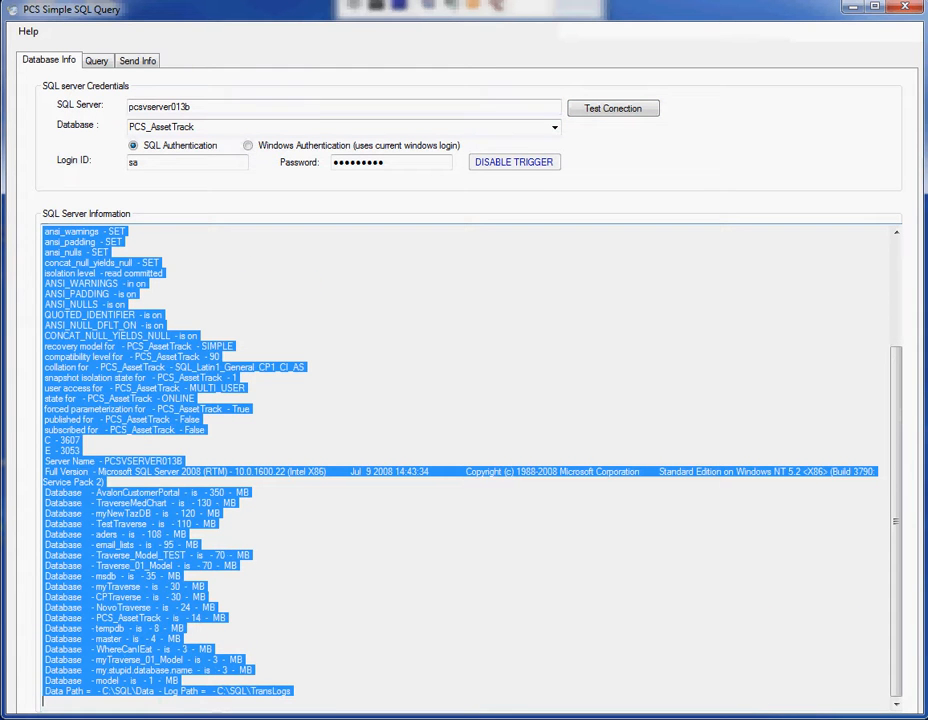
left_click(424, 406)
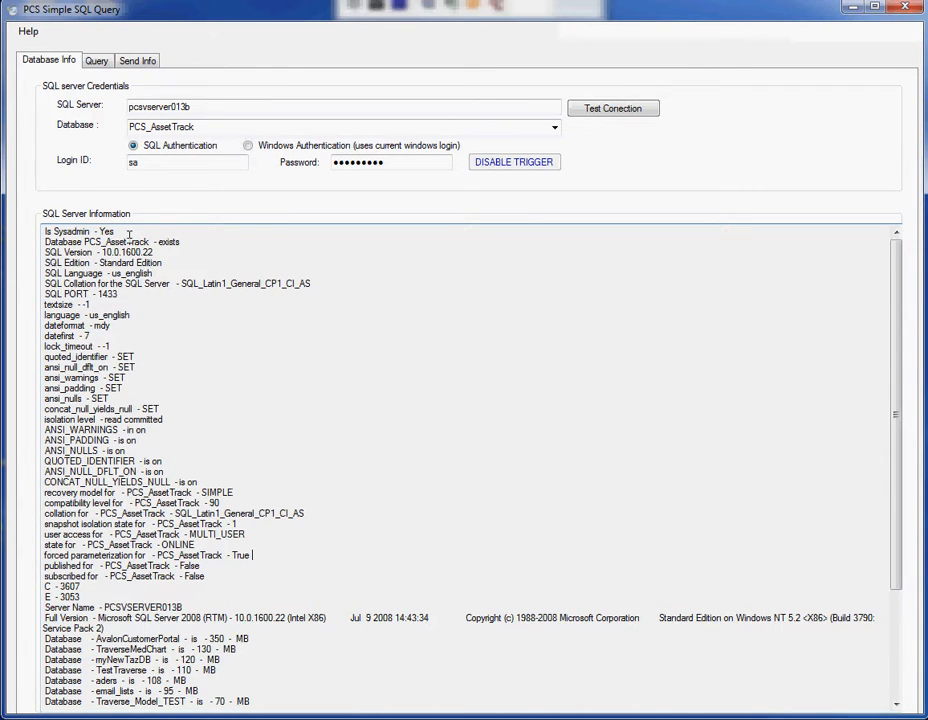
left_click_drag(126, 232, 38, 233)
left_click(43, 243)
Run the query select * from tblassets on the Query page.
left_click(100, 63)
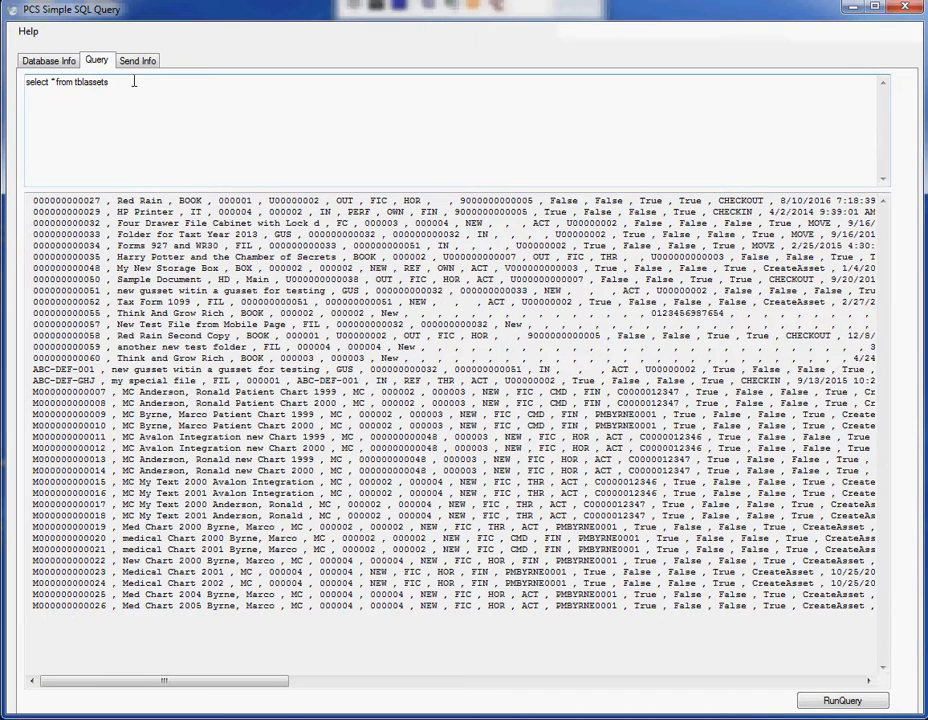
left_click_drag(130, 78, 27, 81)
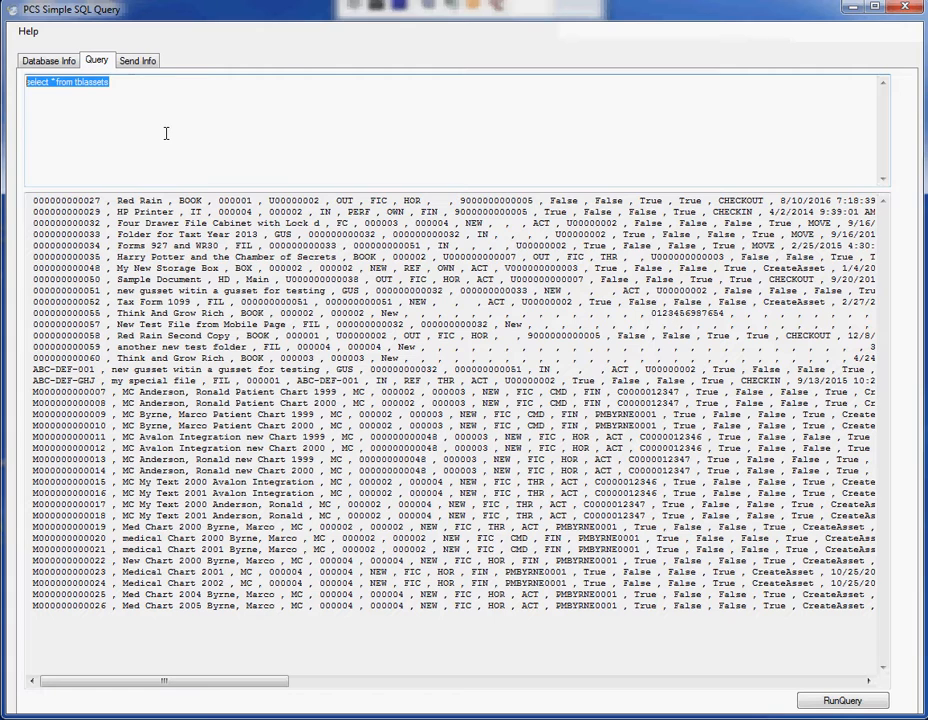
left_click(825, 704)
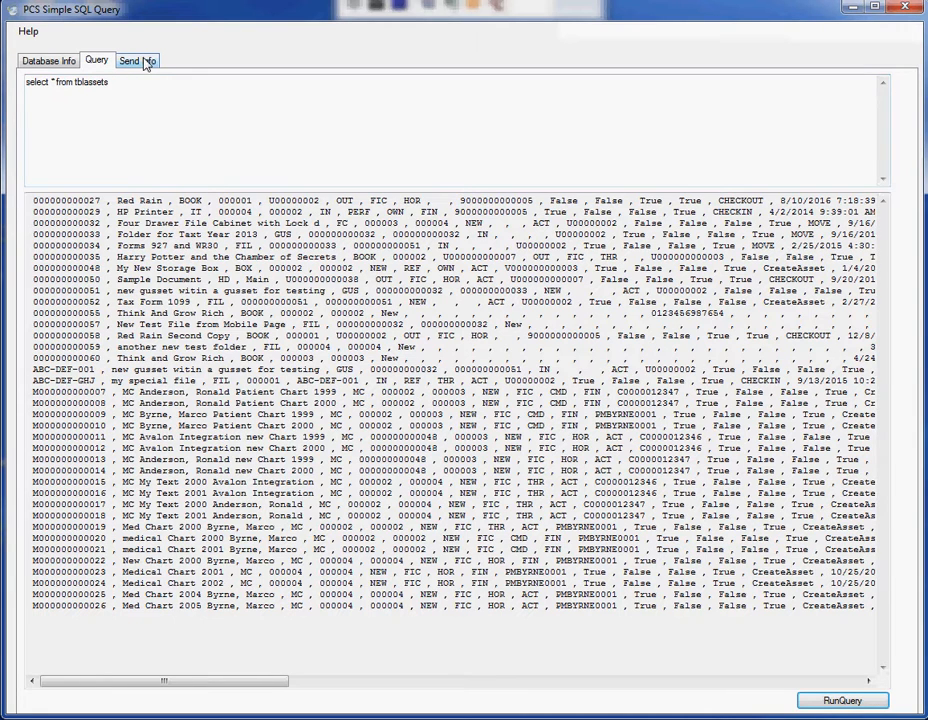
Gather the database info again on the Send Info page and check its 10:39 AM completed status.
left_click(143, 64)
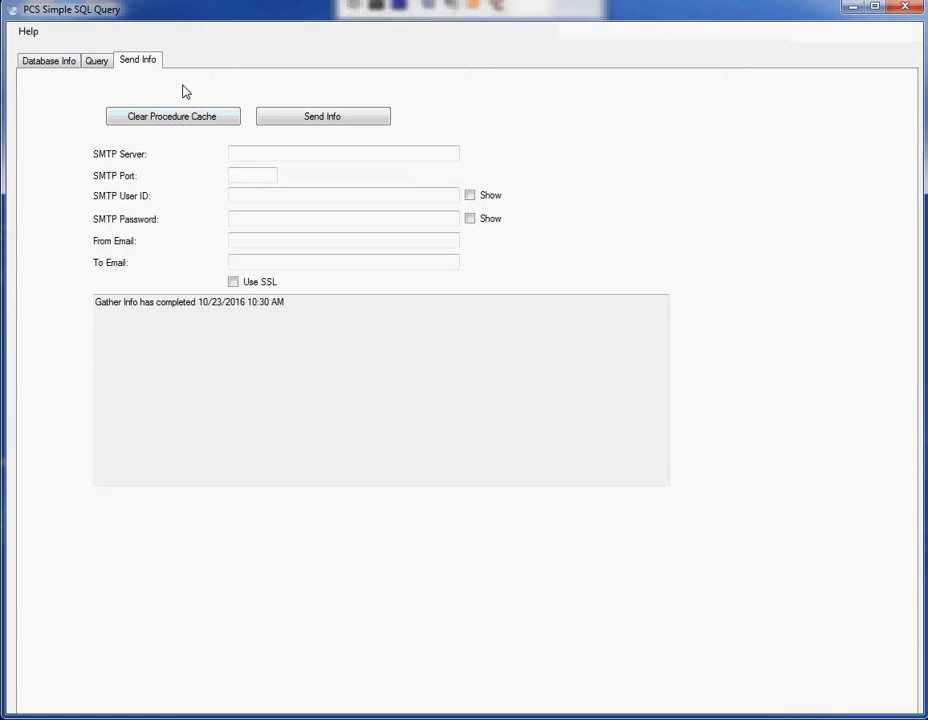
left_click(284, 121)
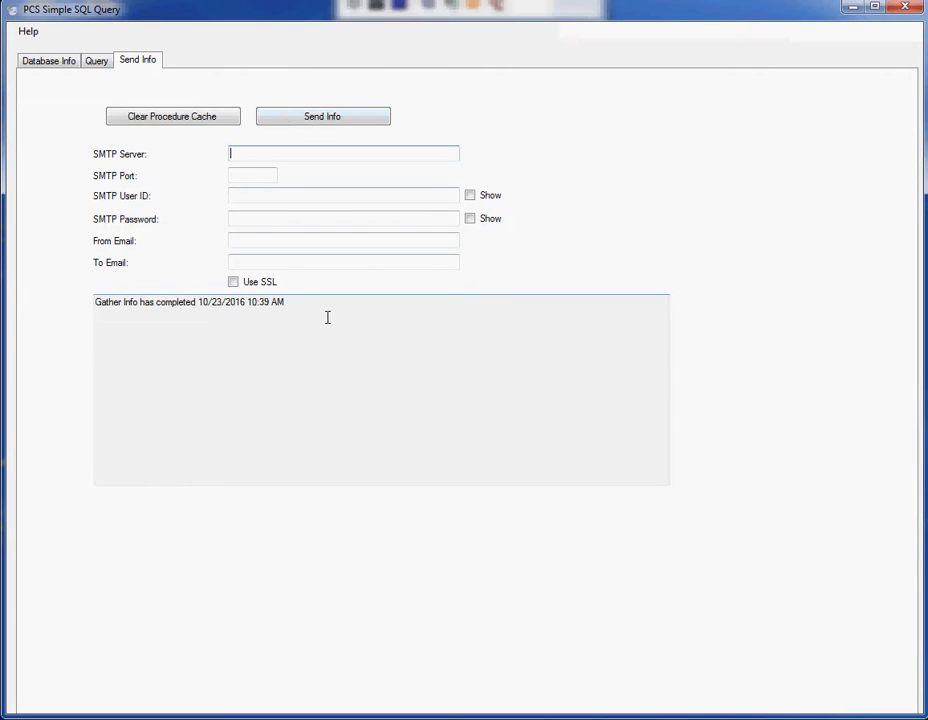
left_click_drag(304, 304, 93, 304)
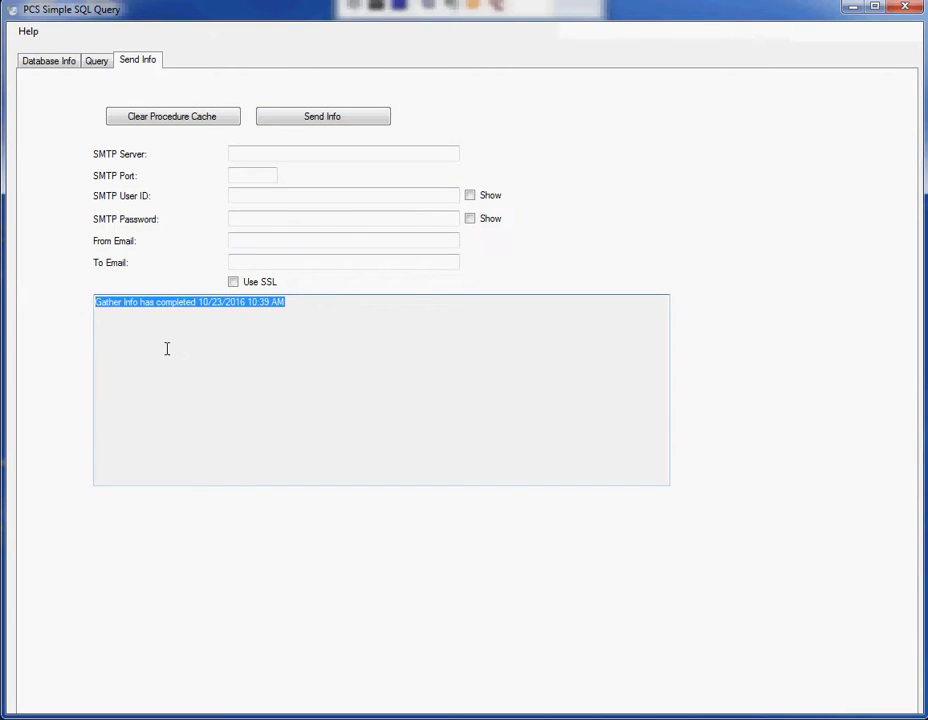
Open Windows Explorer and browse to the C:\Temp folder.
mouse_move(75, 717)
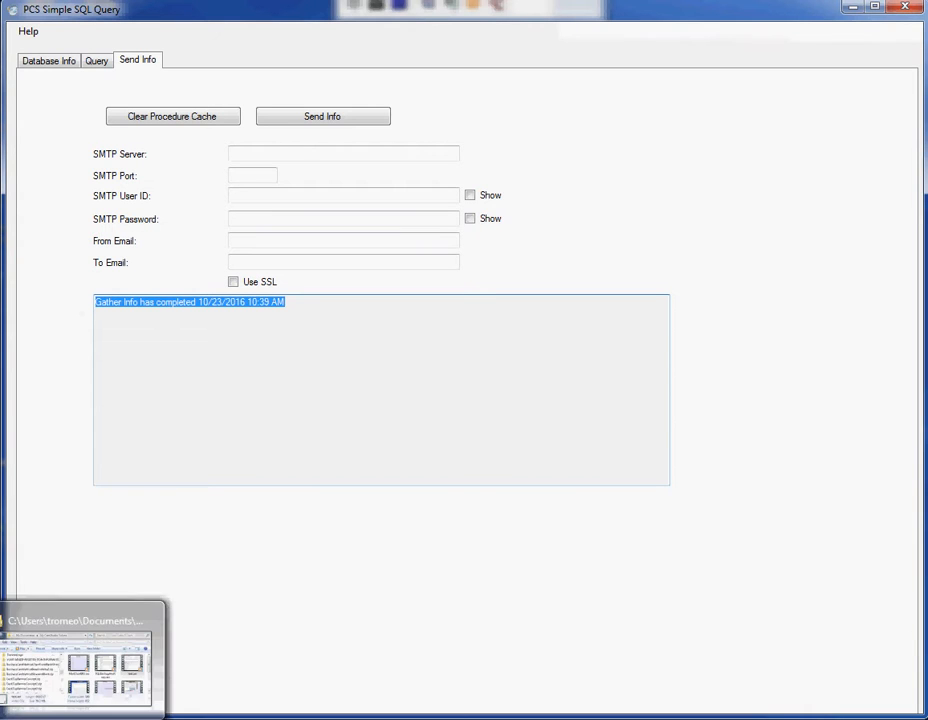
left_click(78, 668)
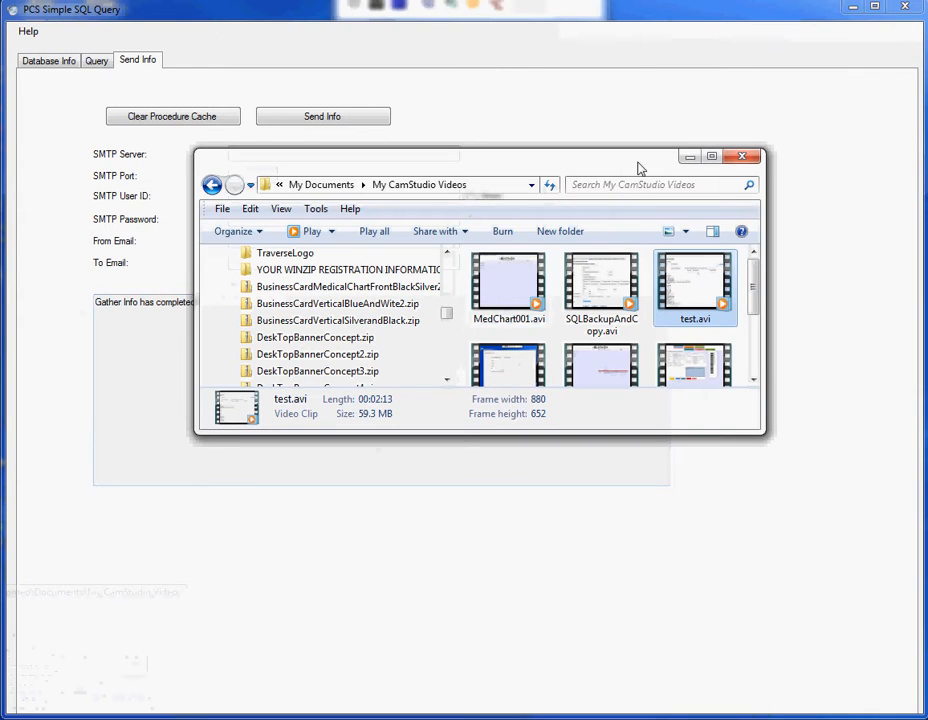
left_click_drag(449, 332, 449, 356)
left_click(265, 322)
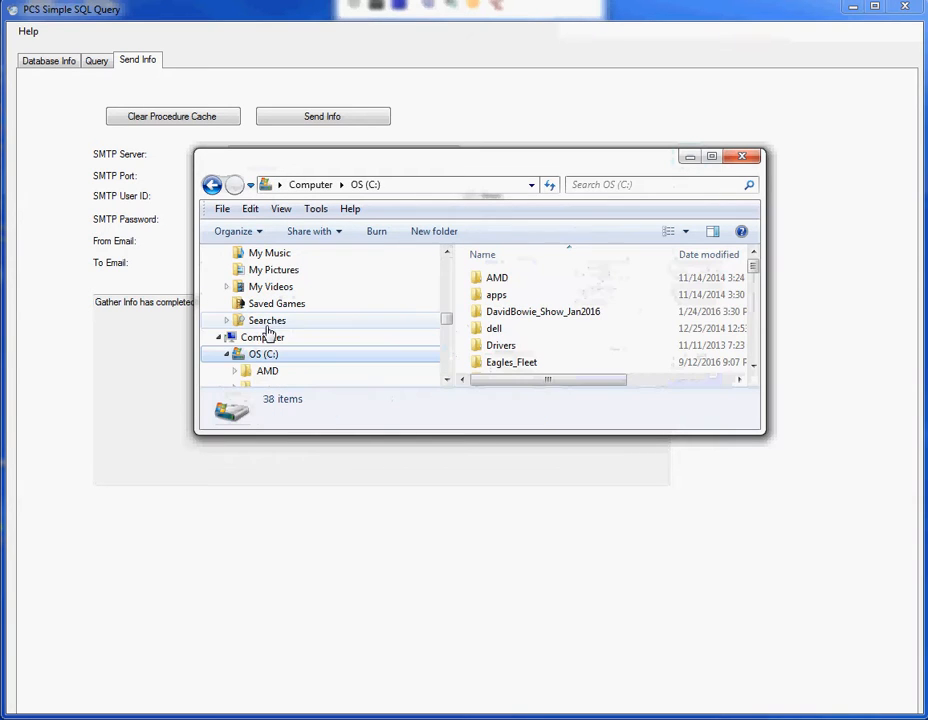
left_click_drag(447, 324, 447, 350)
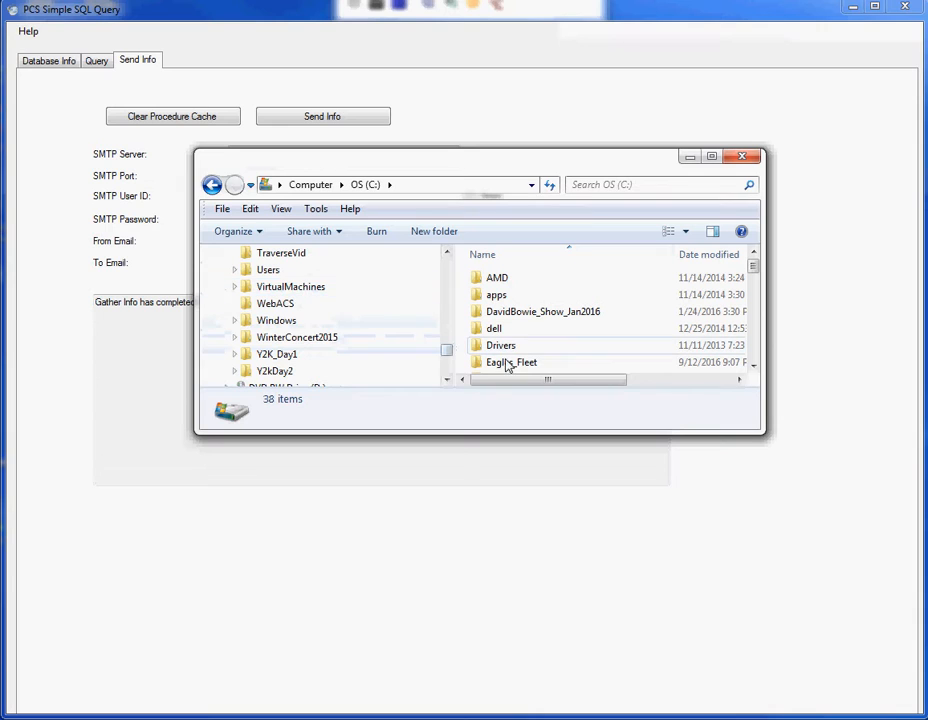
scroll(449, 373, "down", 2)
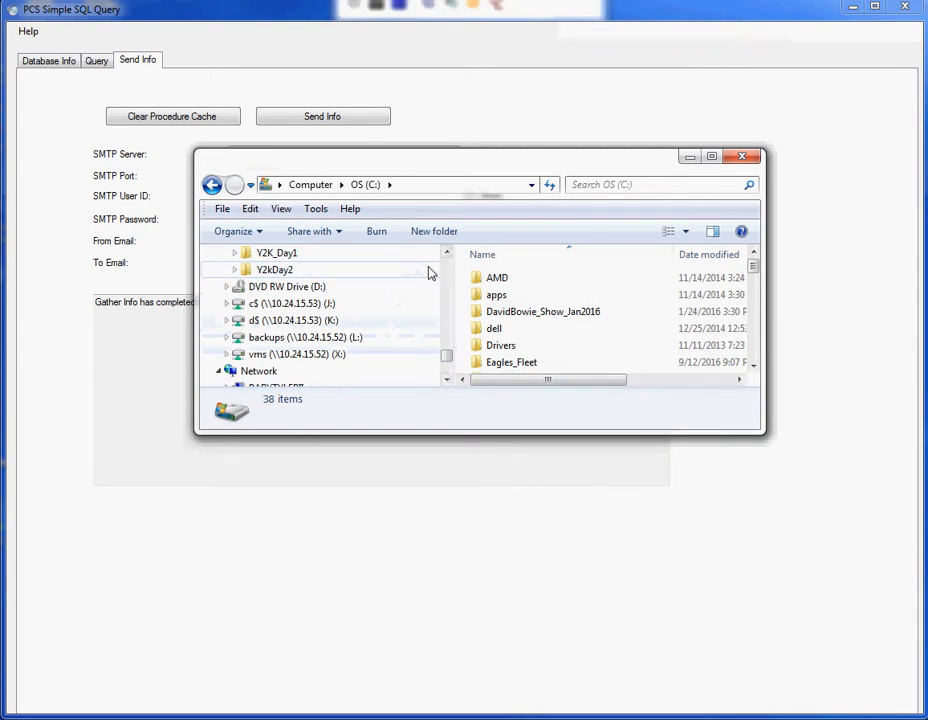
scroll(440, 270, "up", 2)
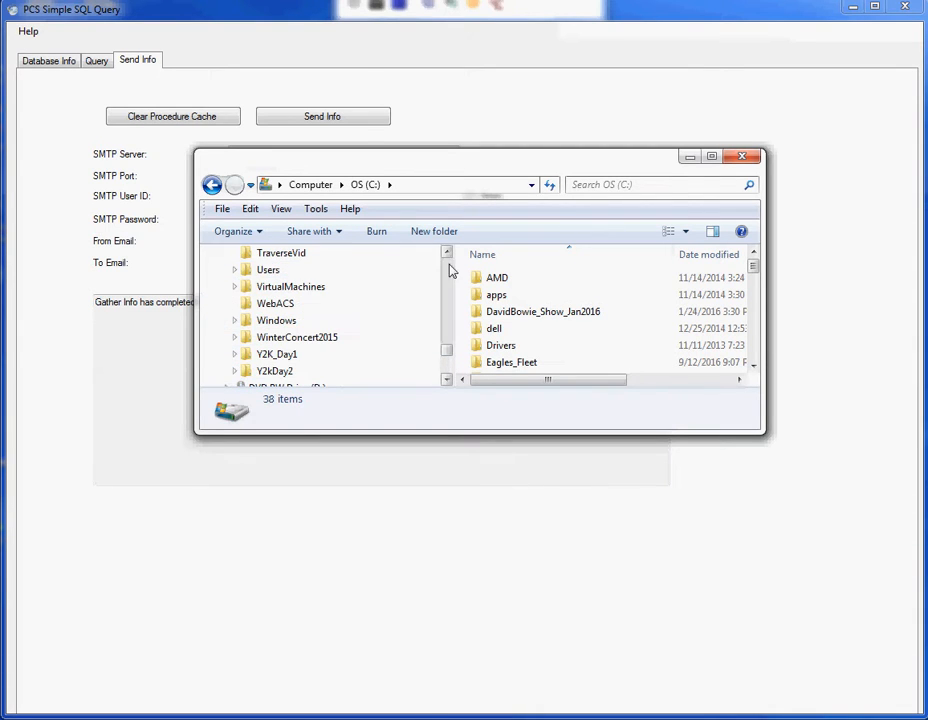
left_click(282, 338)
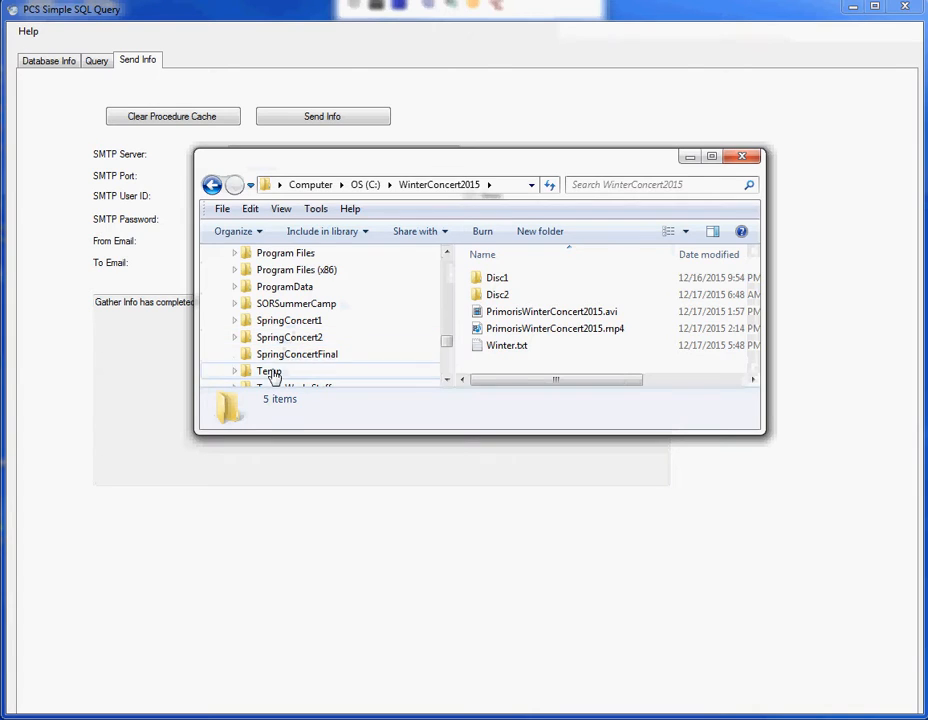
left_click(270, 372)
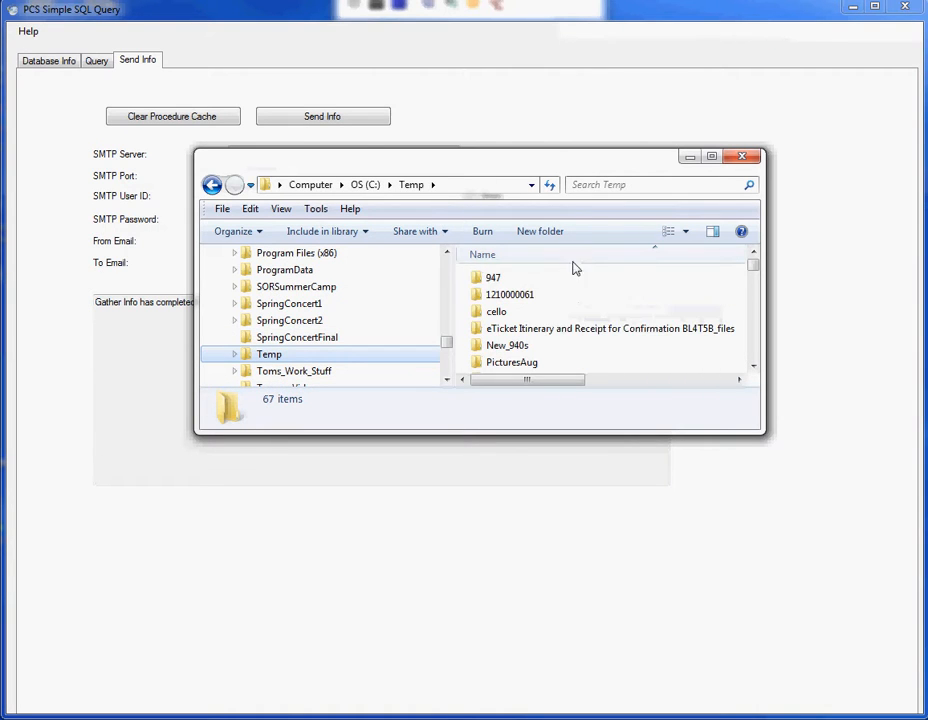
Open the Simpleq folder and bring up options for the 10:30 HTML output report.
left_click(520, 345)
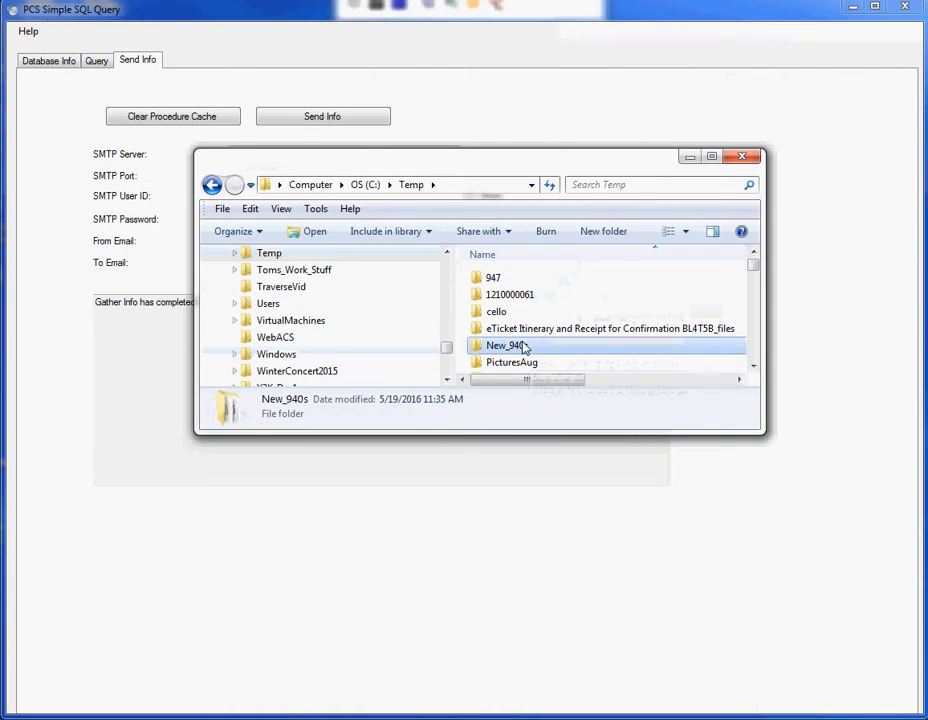
scroll(524, 348, "down", 5)
double_click(510, 286)
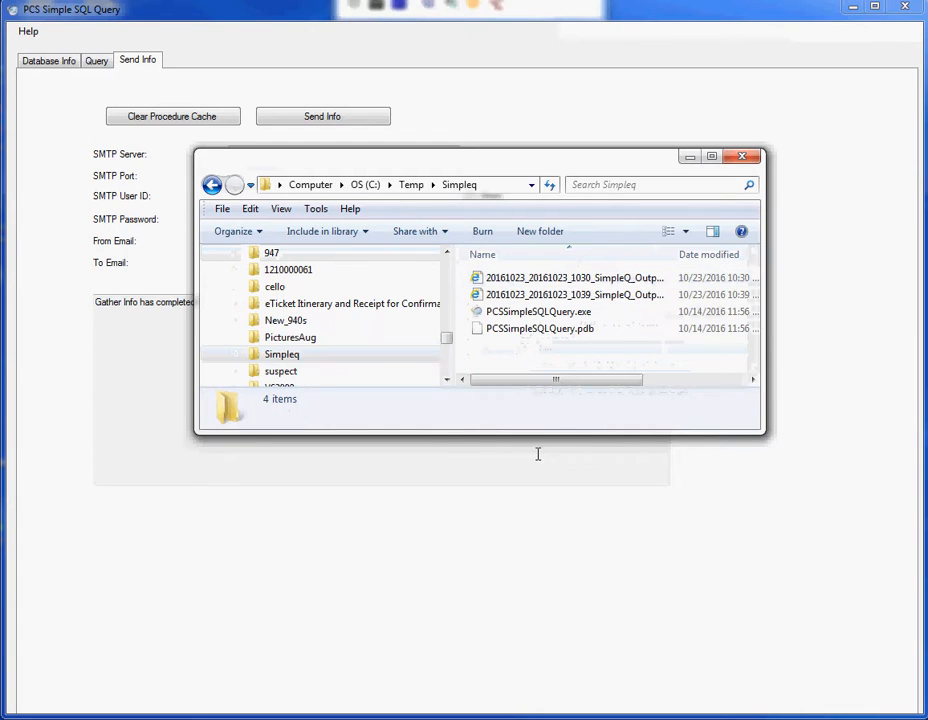
left_click(607, 284)
right_click(607, 284)
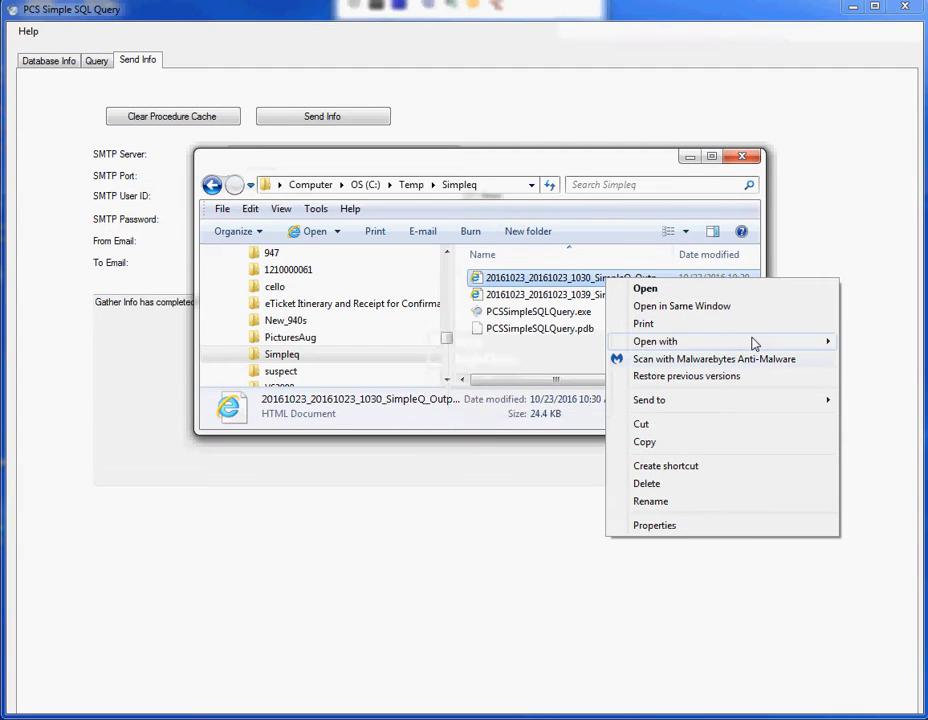
Open the 10:30 SimpleQ HTML report in Google Chrome and enlarge its window.
mouse_move(742, 344)
left_click(478, 360)
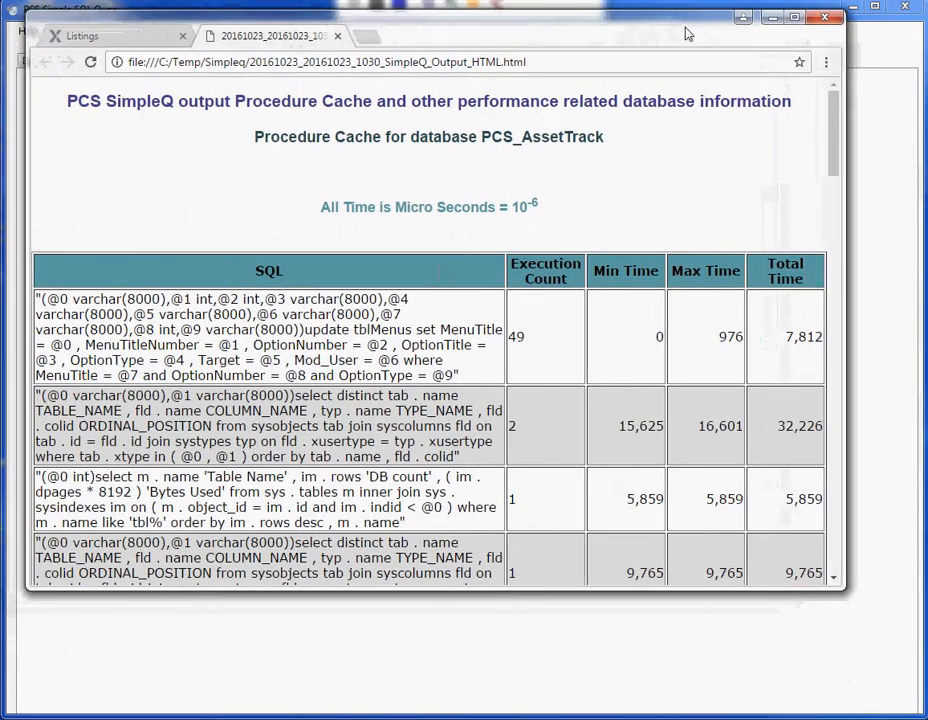
left_click_drag(686, 29, 688, 37)
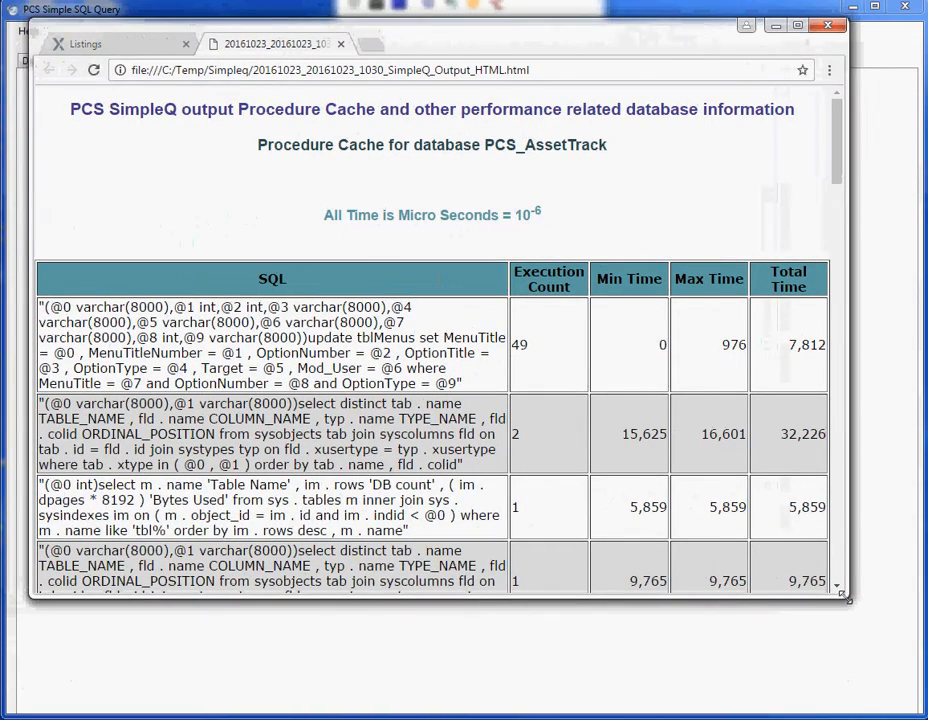
left_click_drag(848, 598, 895, 690)
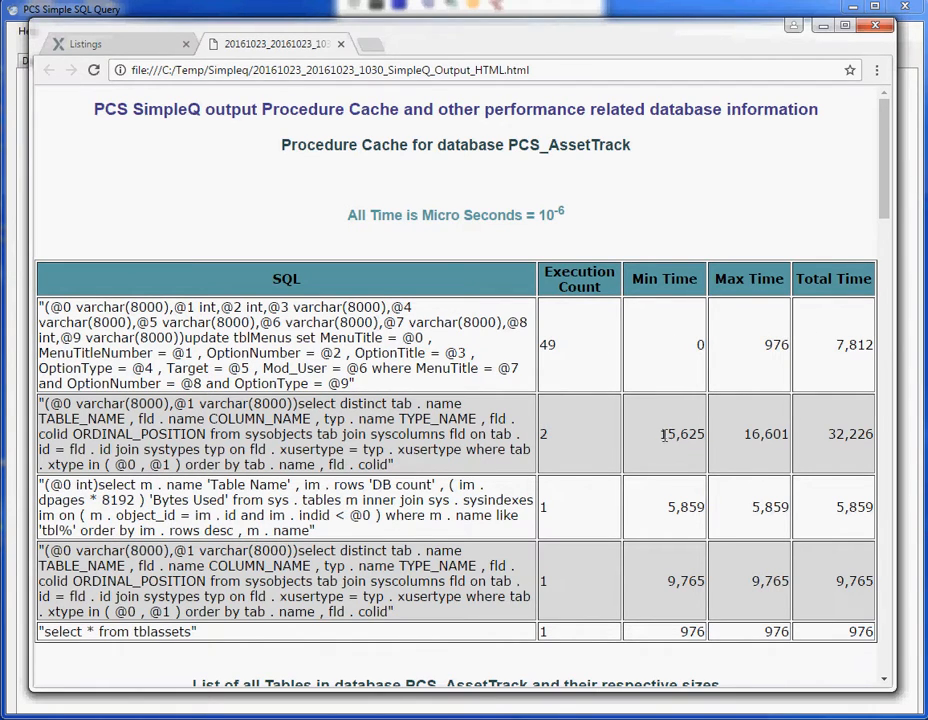
Read the procedure cache, table sizes and fragmented and unused index tables, then return to the top.
left_click_drag(659, 438, 677, 448)
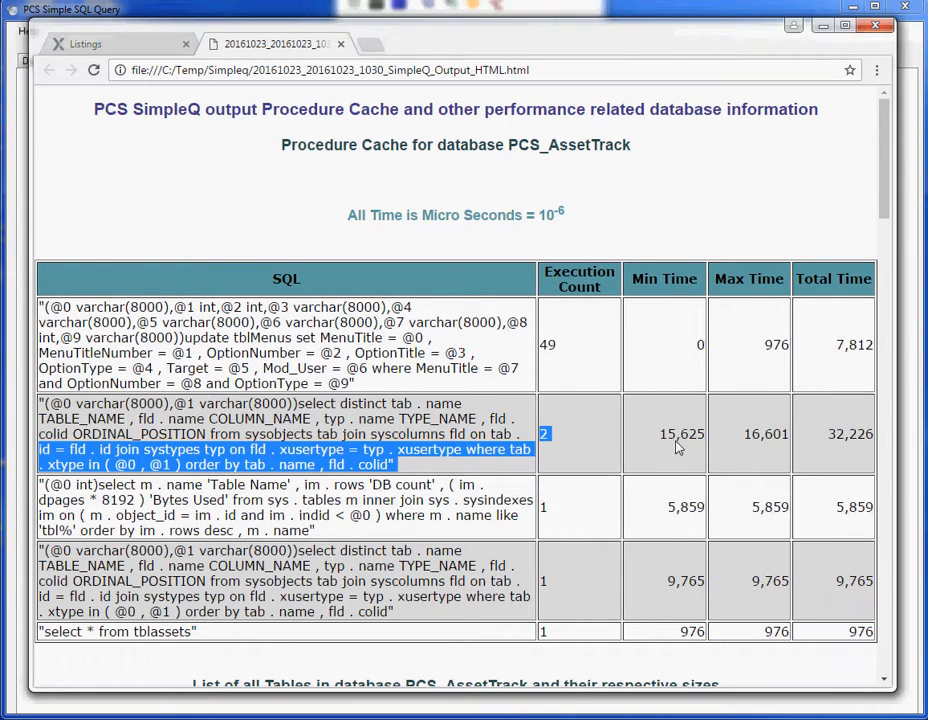
left_click_drag(348, 221, 598, 202)
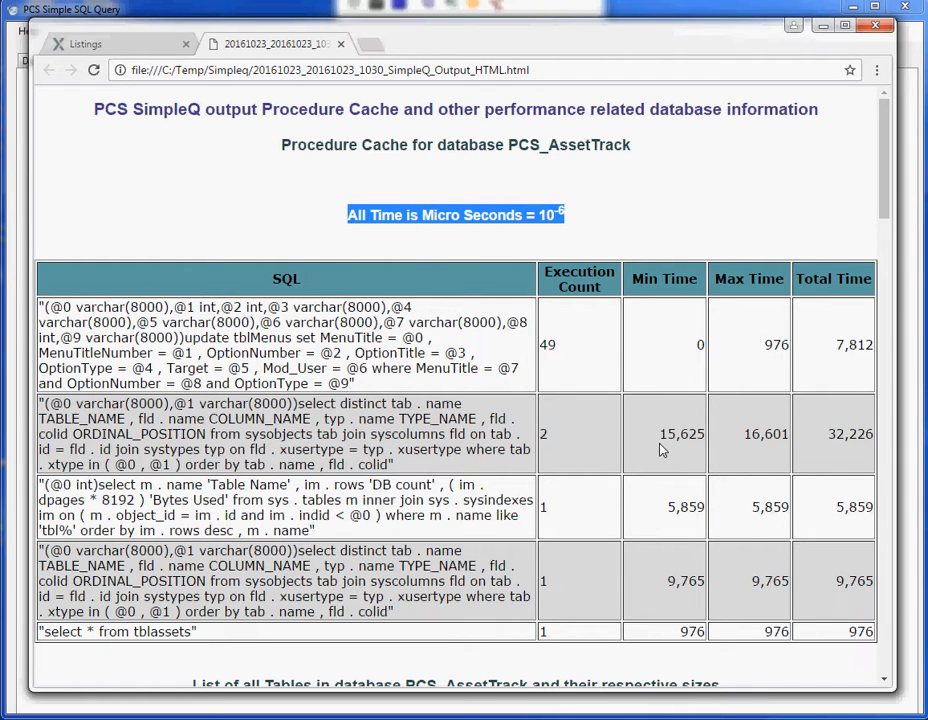
scroll(663, 448, "down", 5)
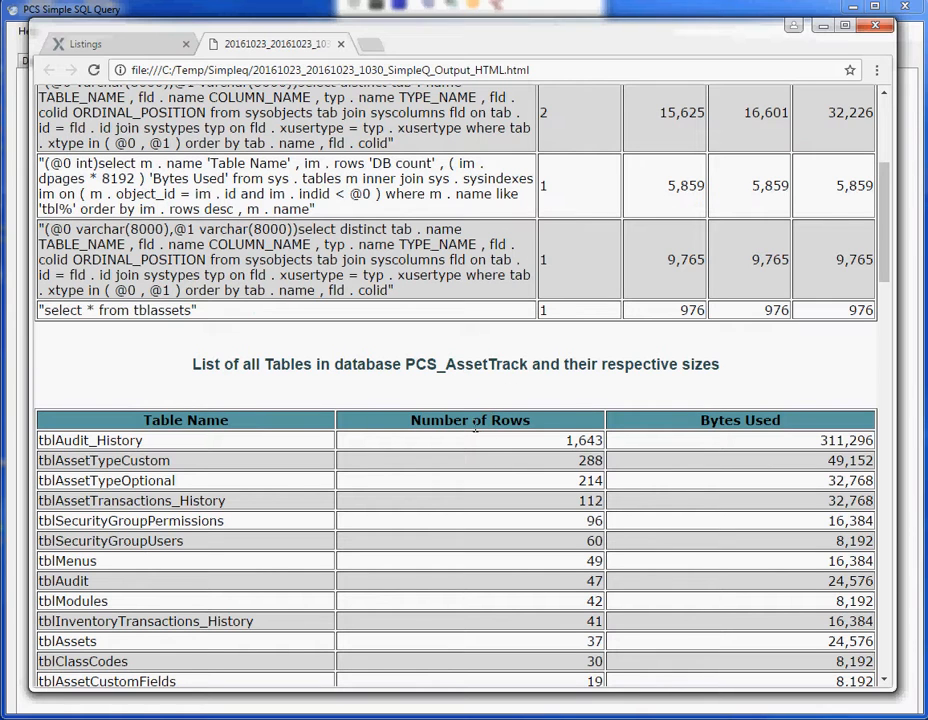
scroll(493, 444, "down", 20)
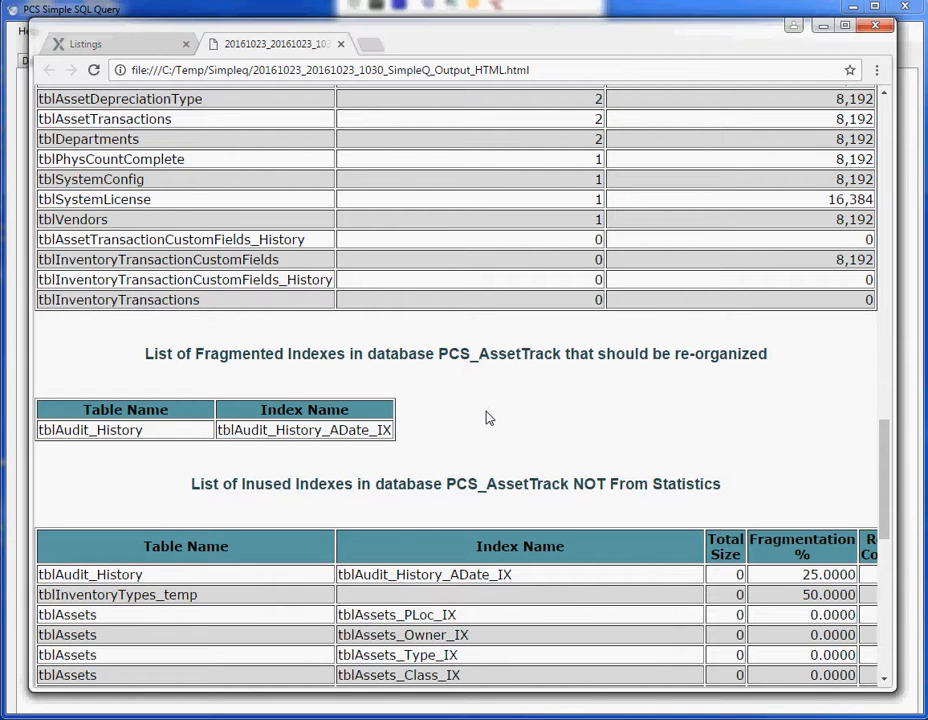
scroll(489, 418, "down", 2)
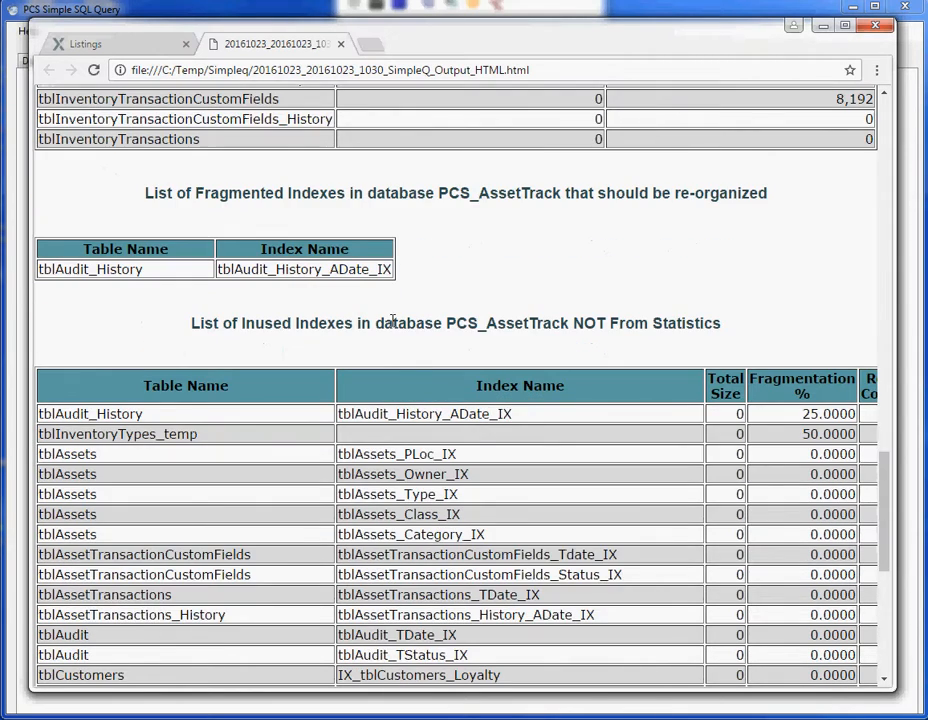
scroll(716, 318, "down", 3)
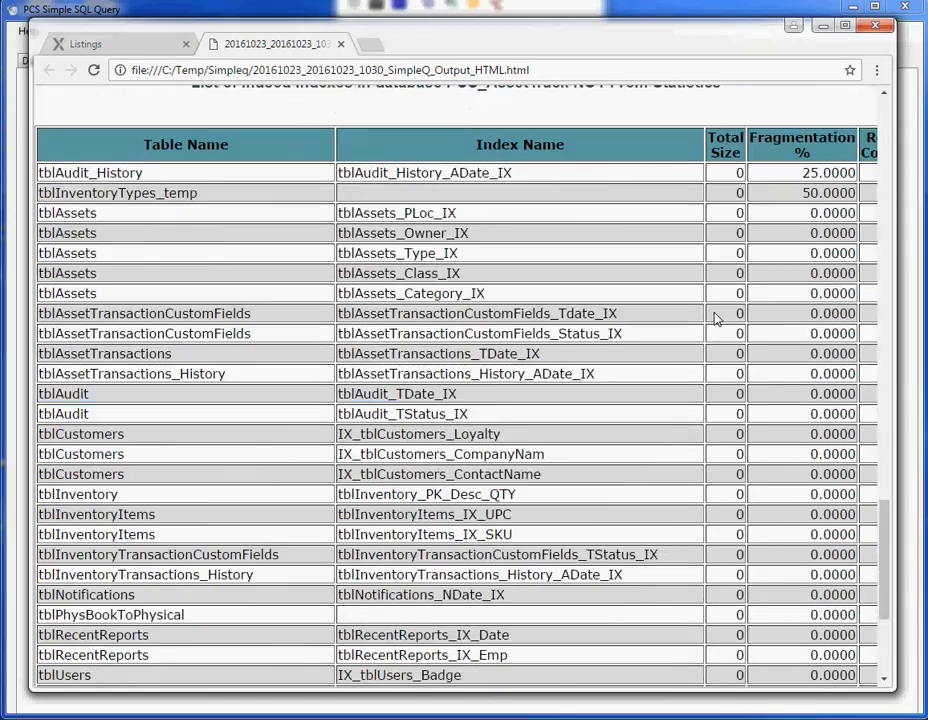
scroll(716, 318, "down", 3)
scroll(750, 267, "up", 9)
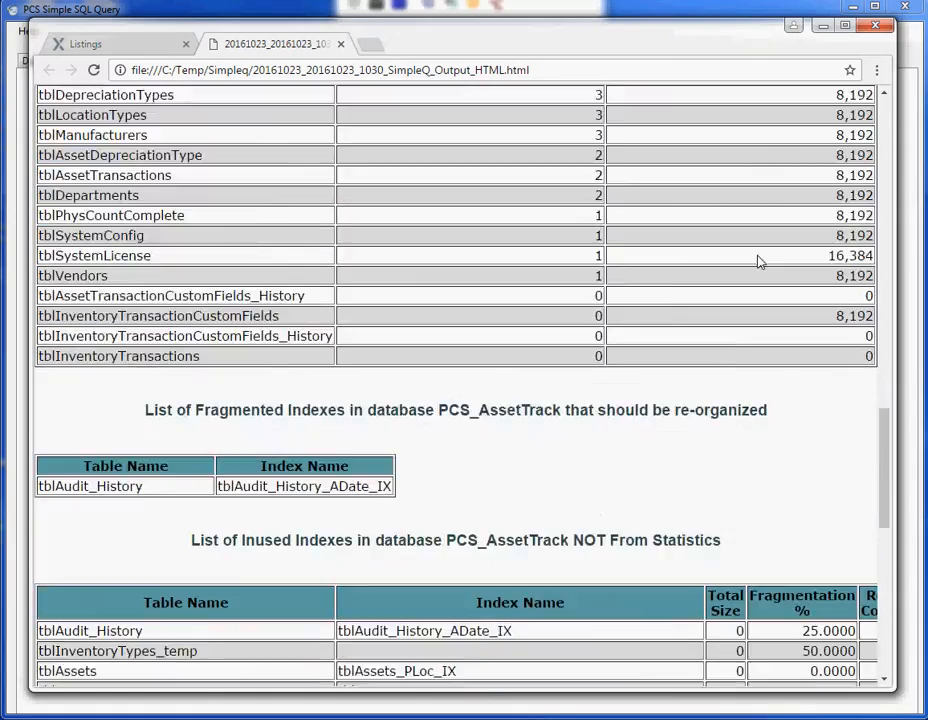
scroll(758, 261, "up", 15)
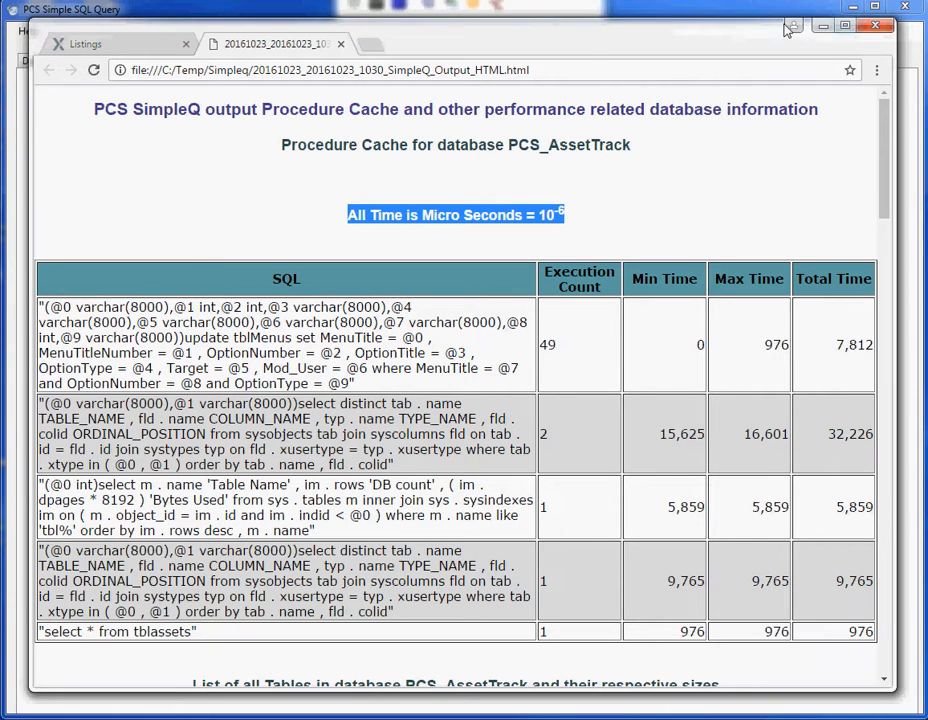
Close the Chrome report and Explorer windows and place the cursor in the SMTP Server box.
left_click(822, 26)
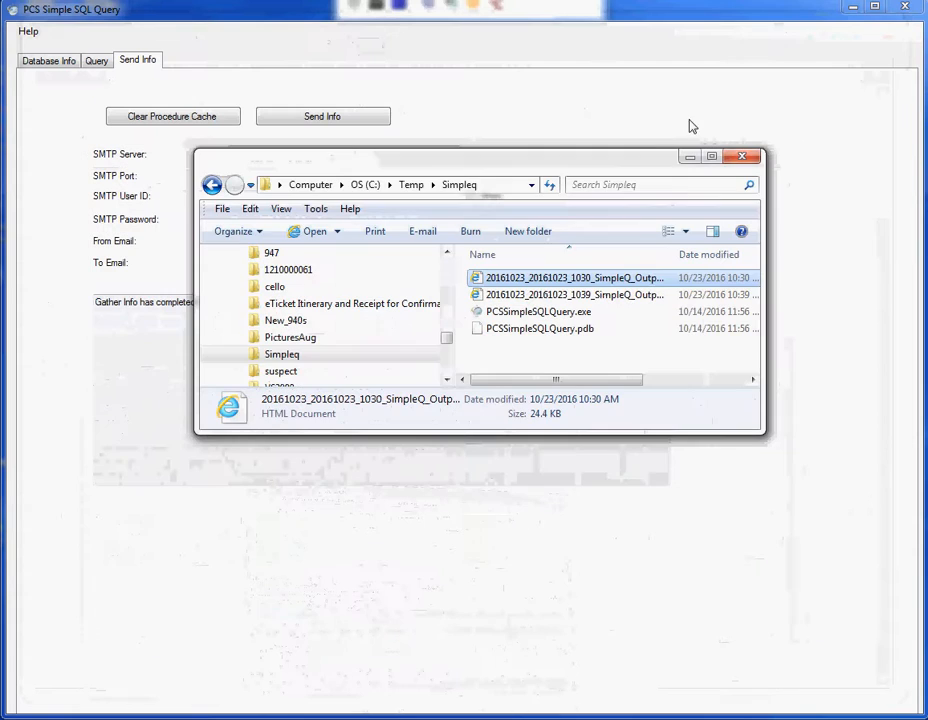
left_click(690, 156)
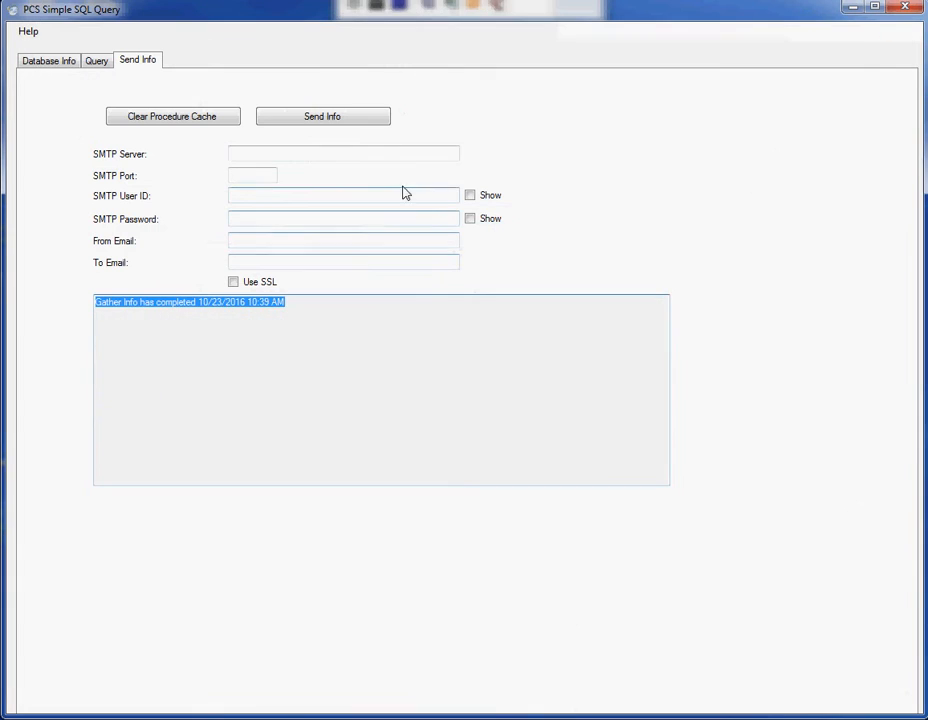
left_click(406, 153)
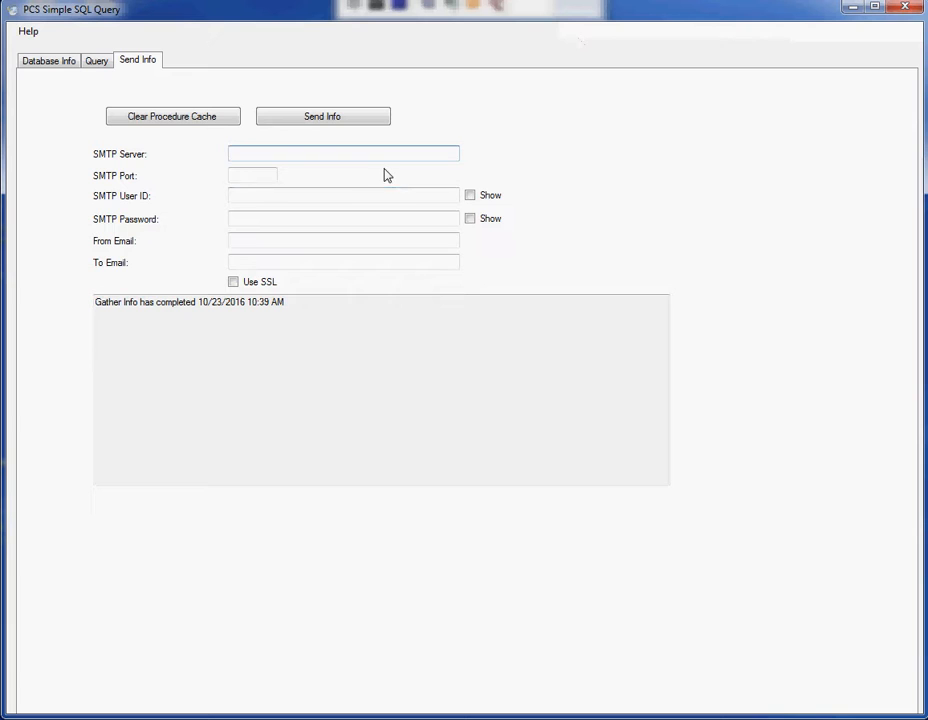
Enter the Gmail SMTP server and port 587.
left_click(259, 174)
left_click(302, 154)
key("Tab")
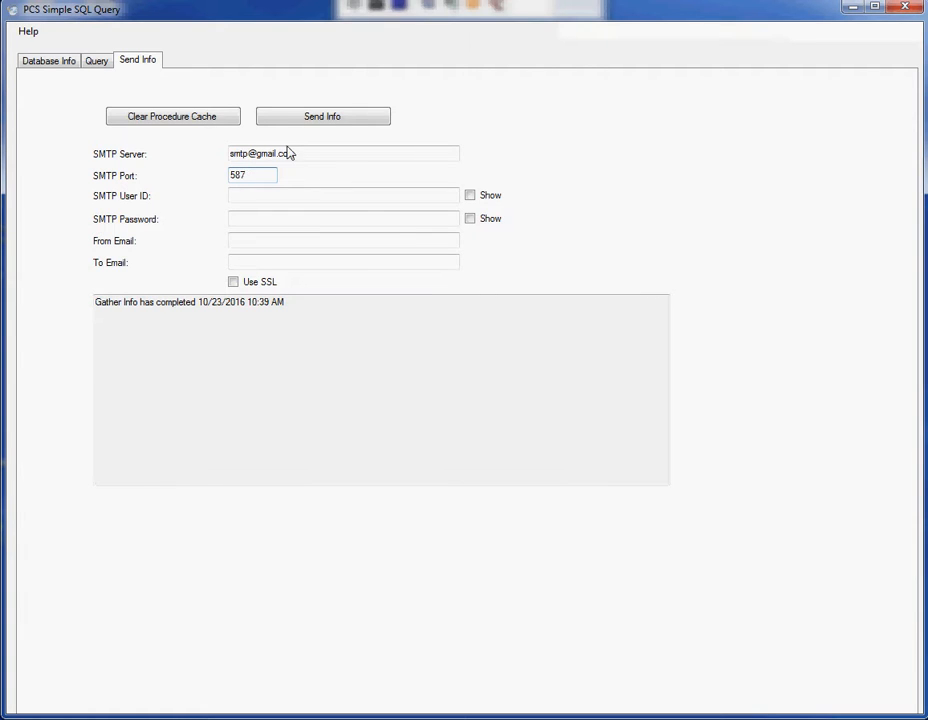
left_click(355, 196)
left_click(350, 216)
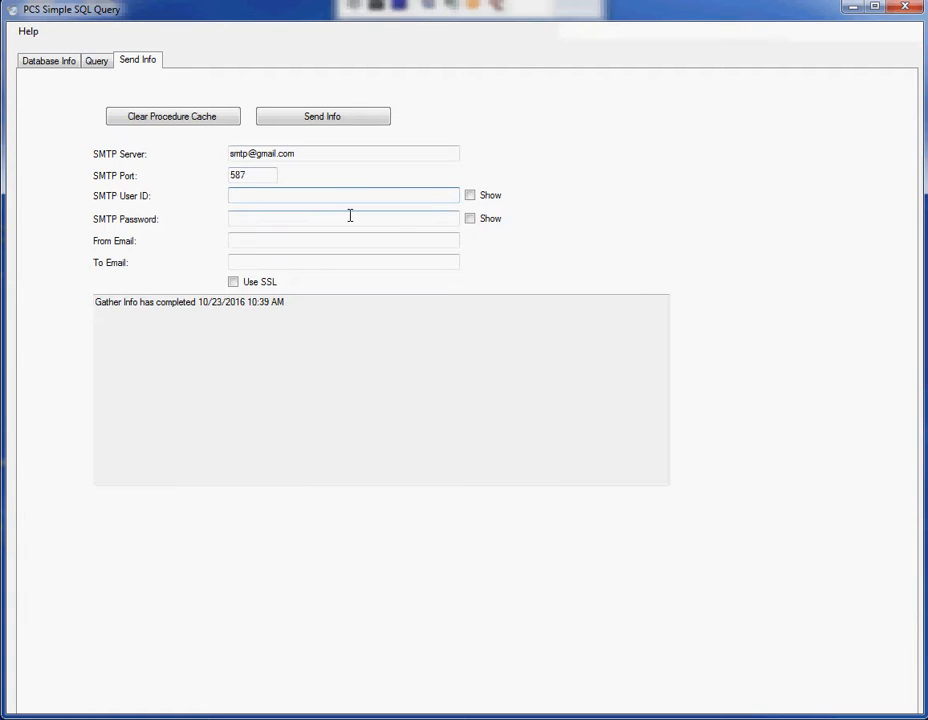
Enter the SMTP user ID and password, toggling Show to check them before masking again.
left_click(472, 198)
left_click(440, 197)
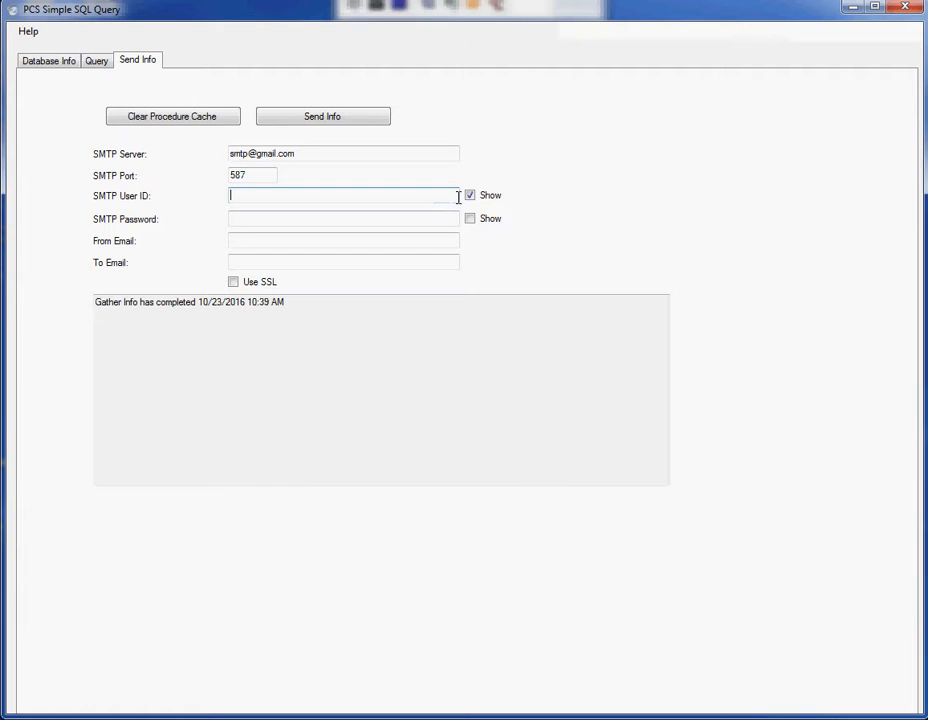
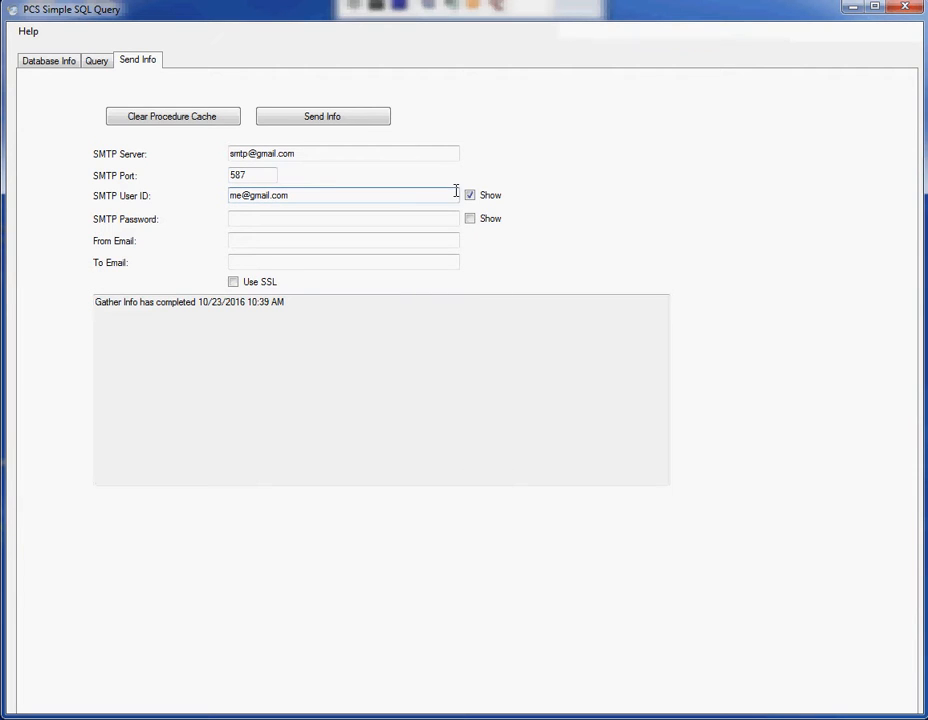
left_click(402, 214)
type("••••")
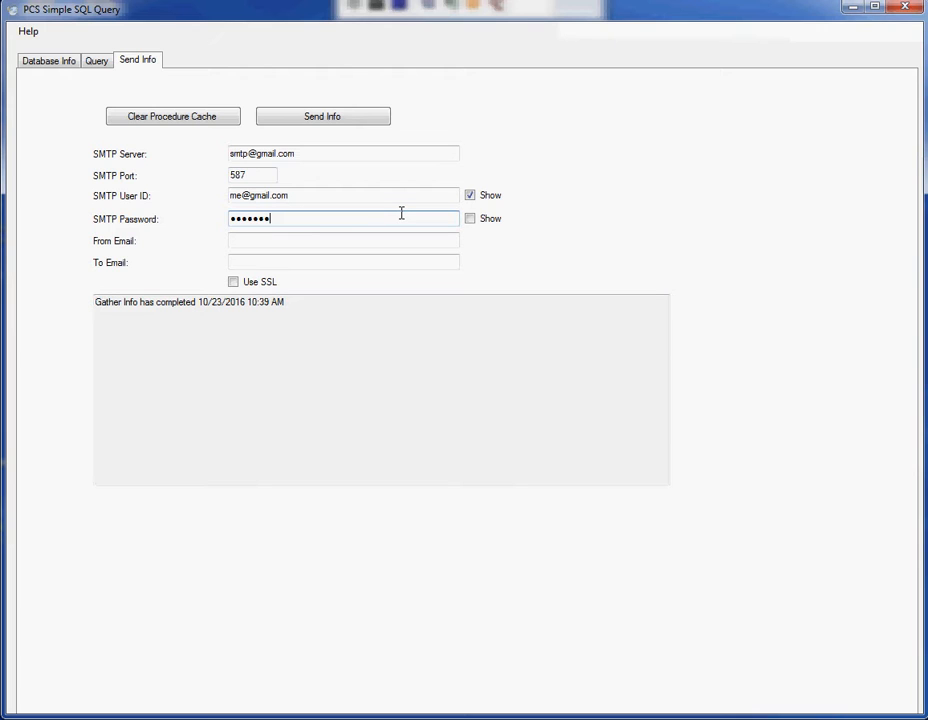
left_click(470, 219)
left_click(471, 220)
left_click(470, 195)
Turn on Use SSL for the mail connection.
left_click(368, 240)
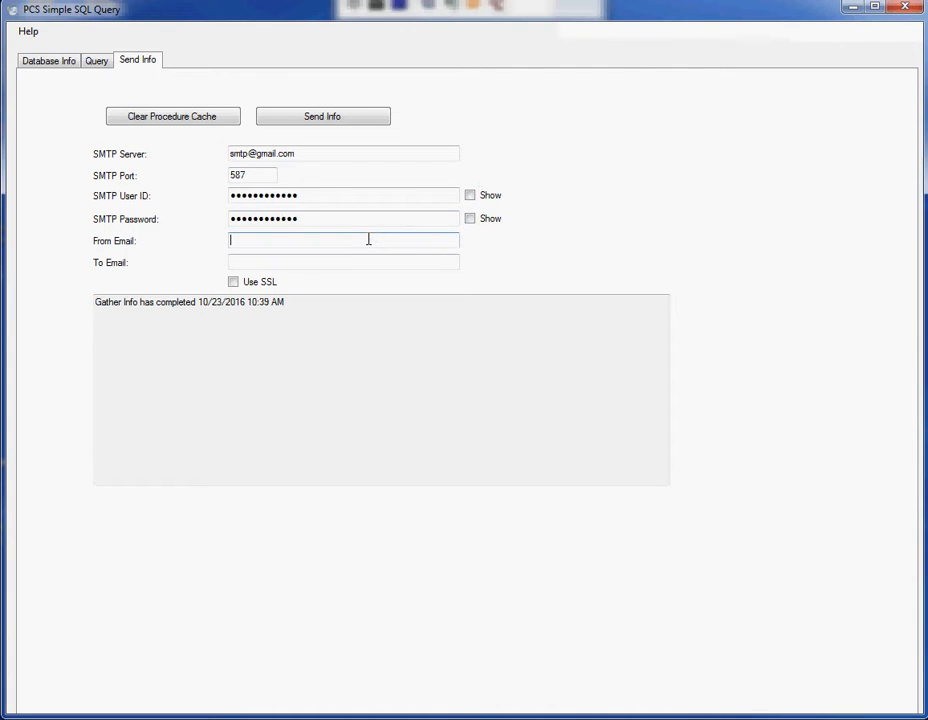
left_click(233, 282)
left_click(265, 262)
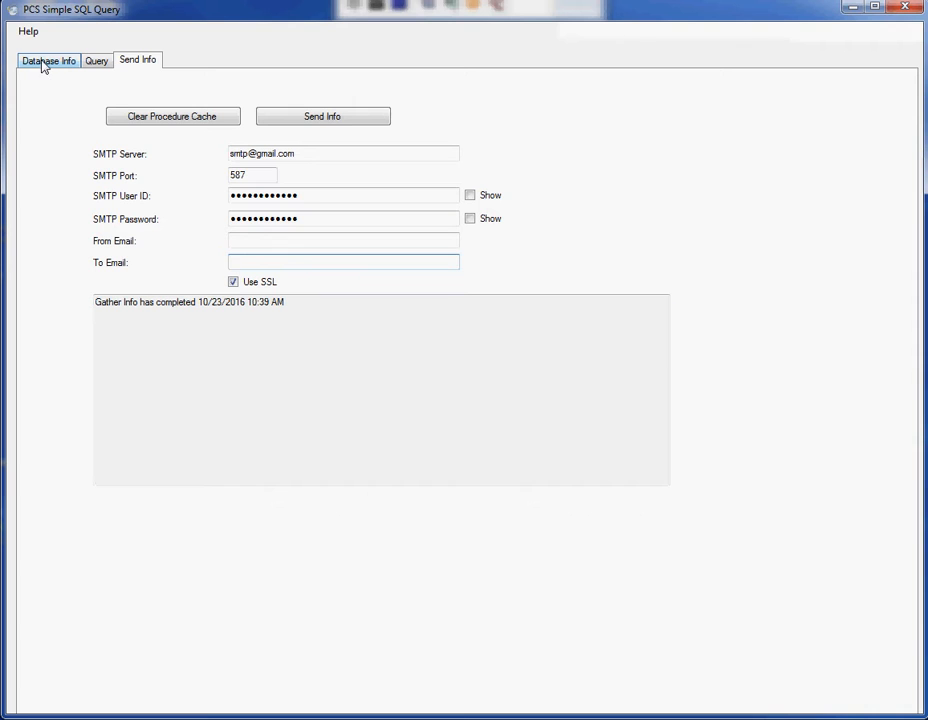
right_click(370, 718)
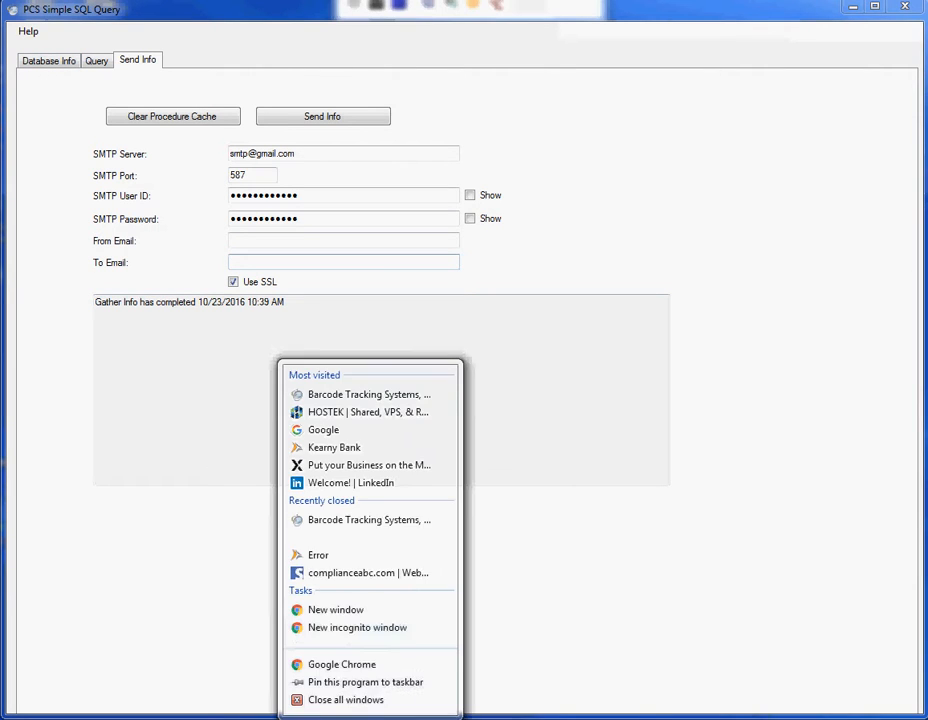
left_click(339, 665)
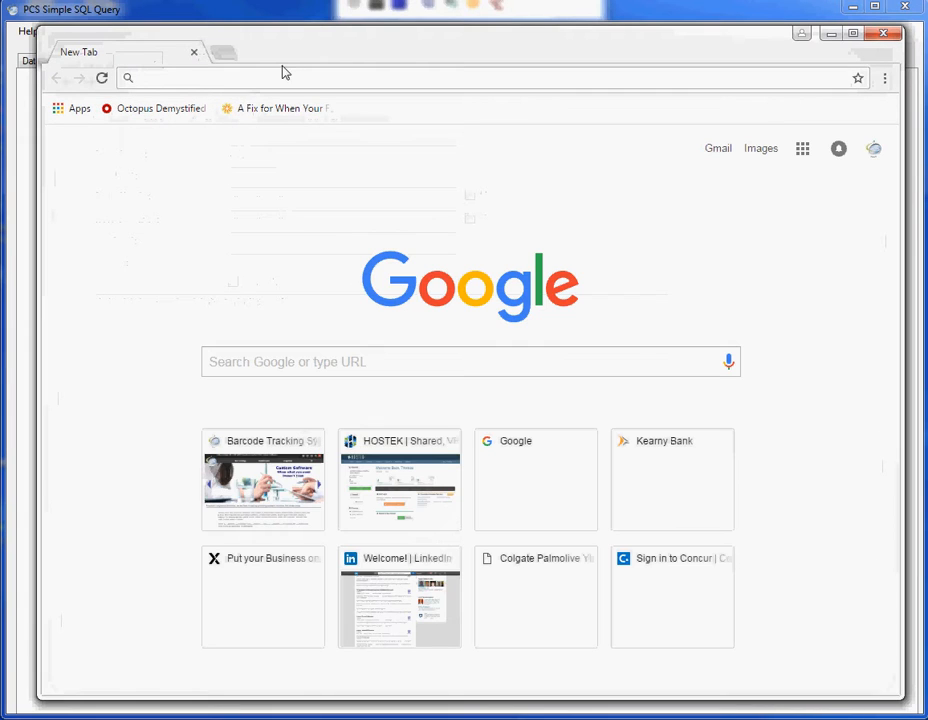
left_click(275, 437)
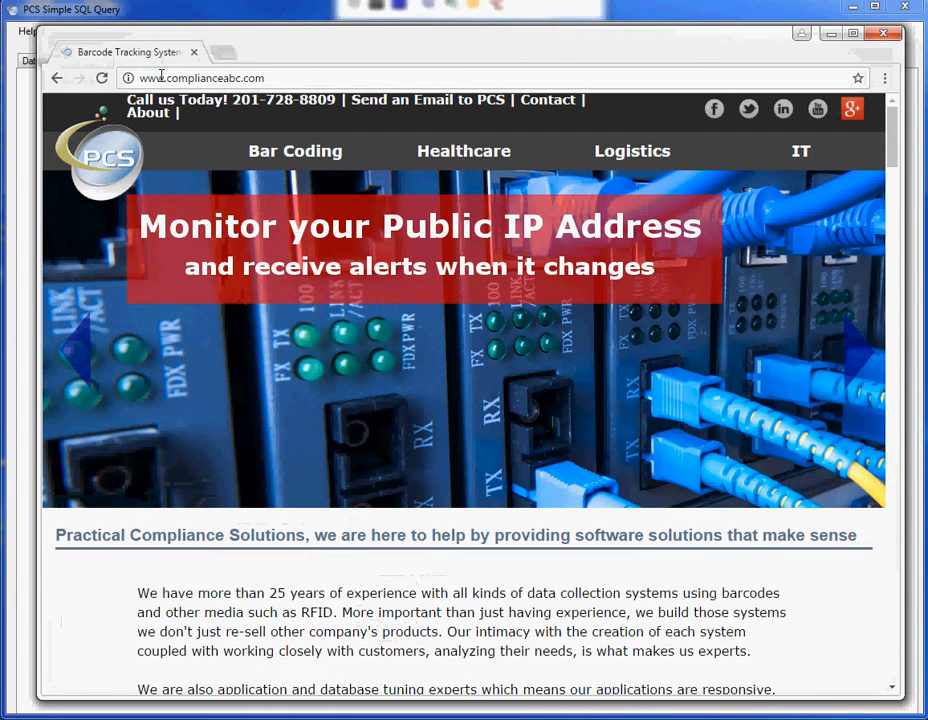
left_click(263, 78)
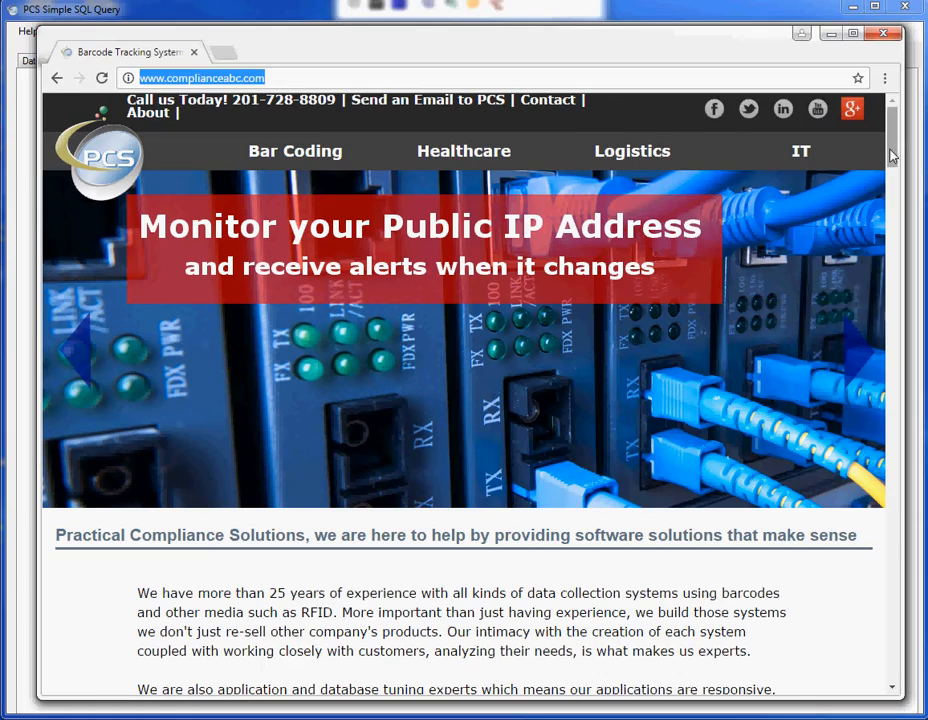
left_click_drag(892, 155, 895, 594)
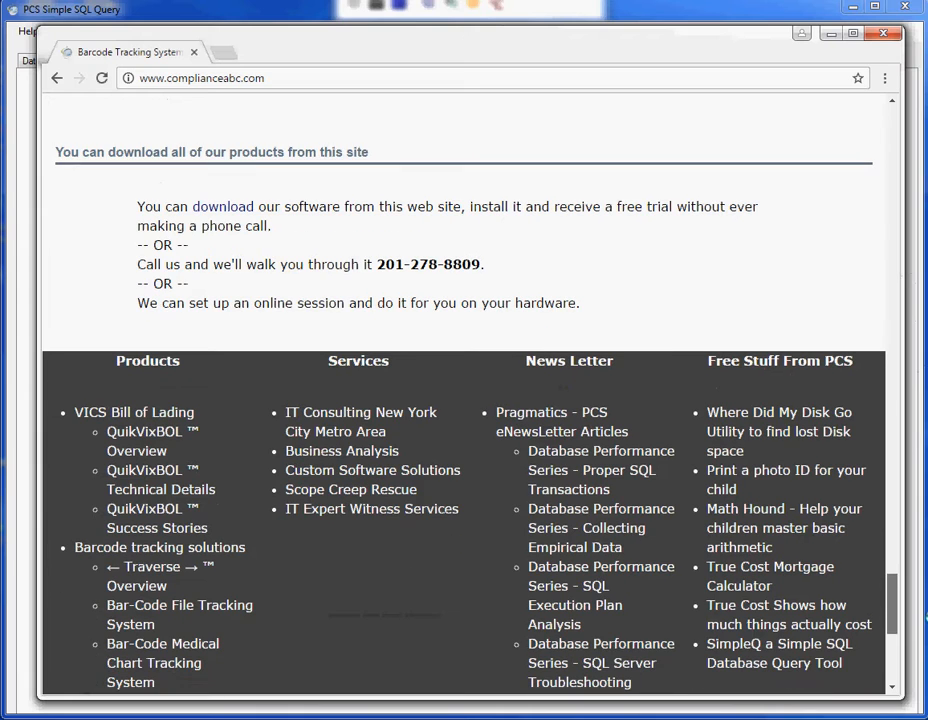
Read the SimpleQ simpleq.aspx product page, then go on to the Database Optimizing Assistant page.
left_click(772, 648)
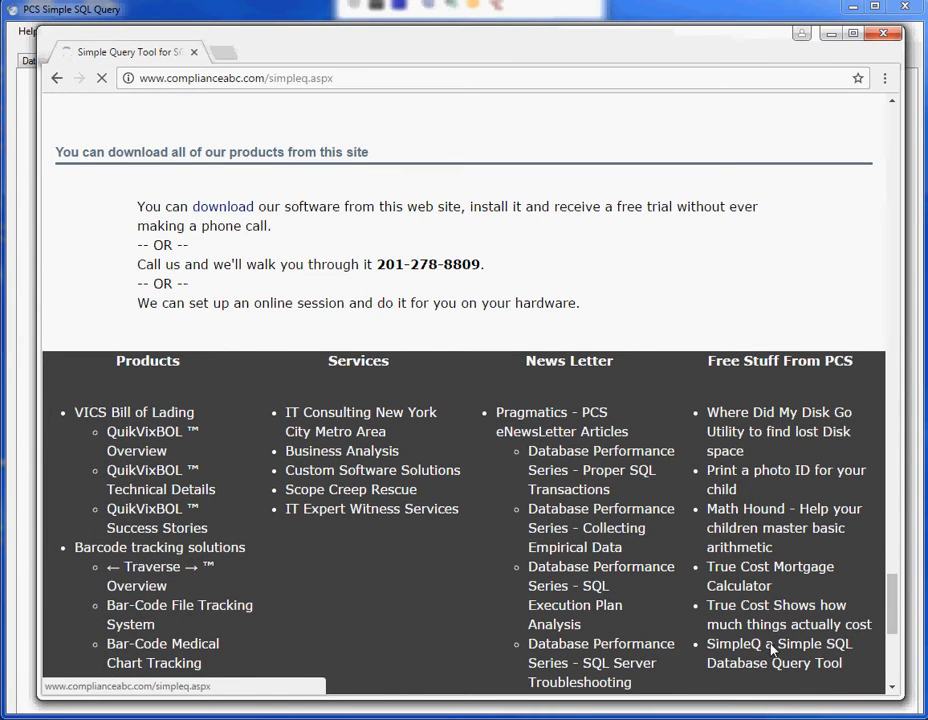
scroll(815, 398, "down", 2)
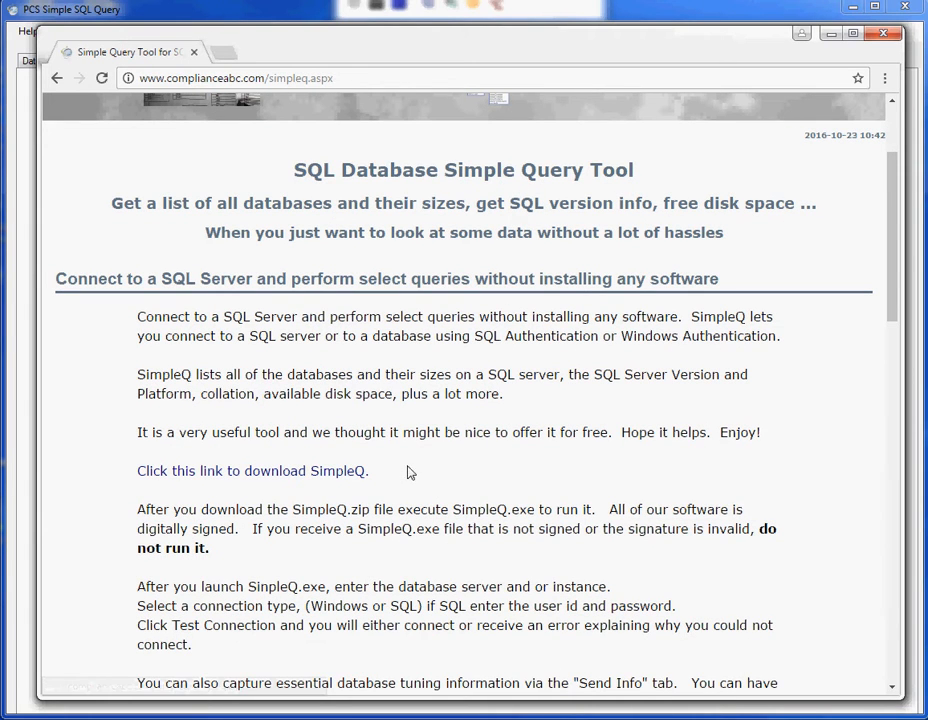
scroll(413, 469, "up", 2)
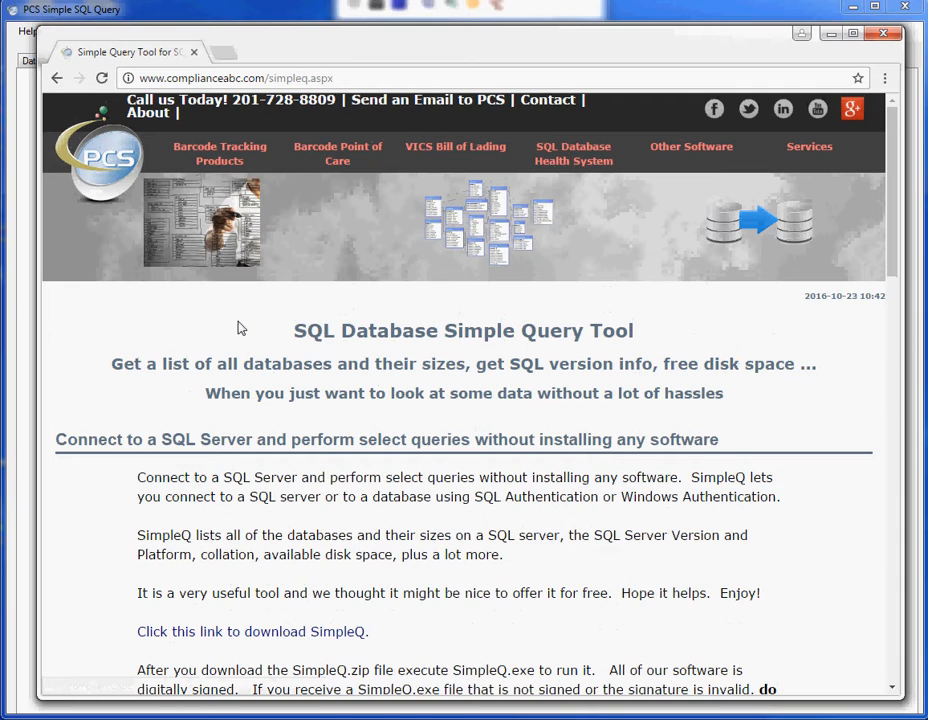
scroll(252, 316, "down", 4)
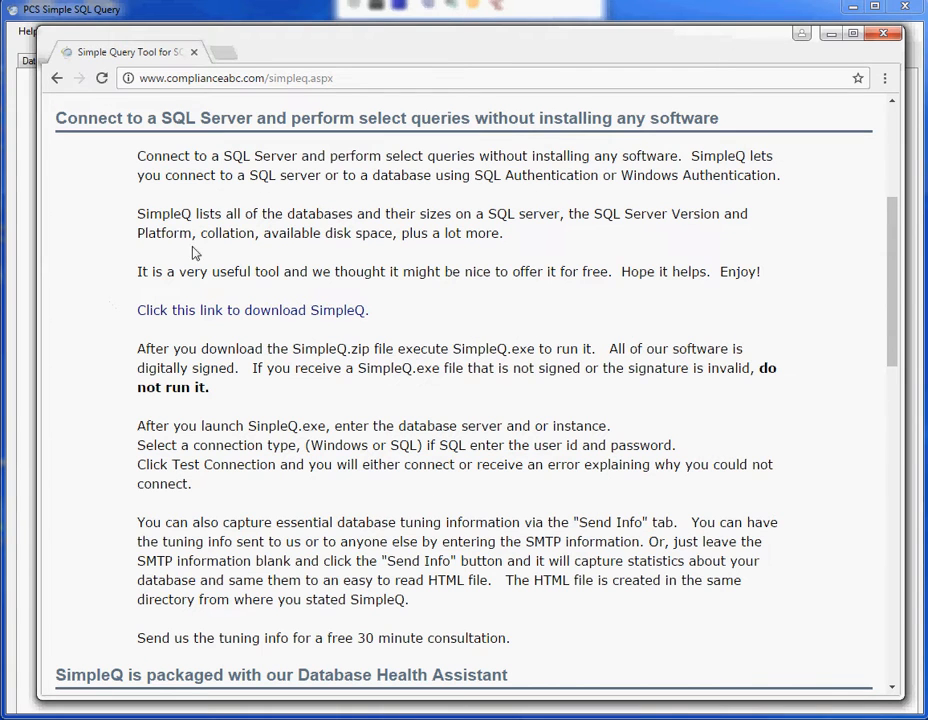
scroll(190, 251, "down", 3)
scroll(189, 251, "up", 6)
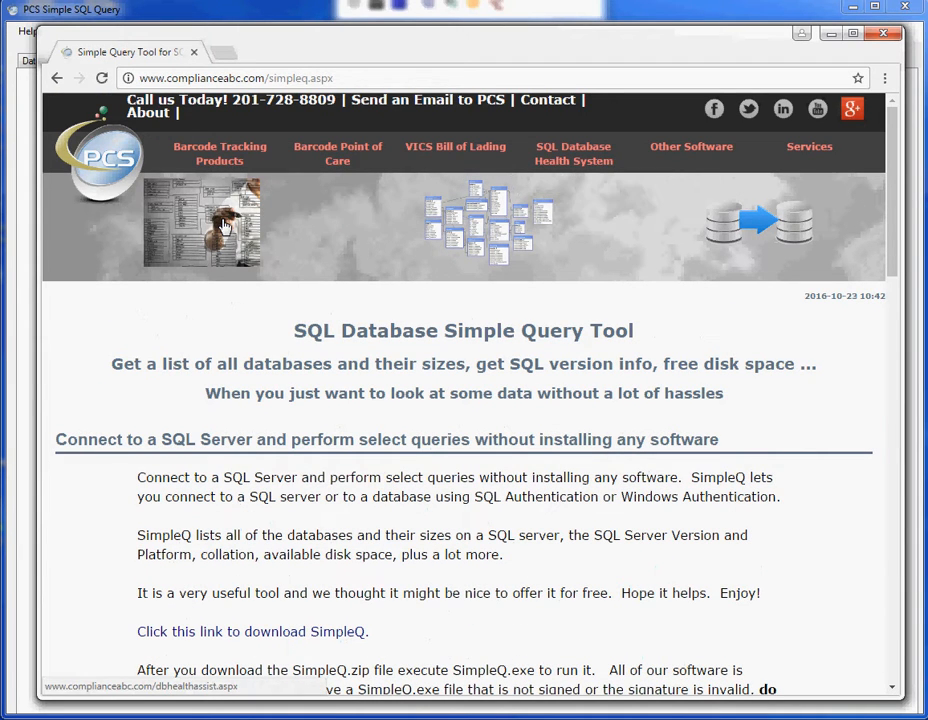
left_click(225, 228)
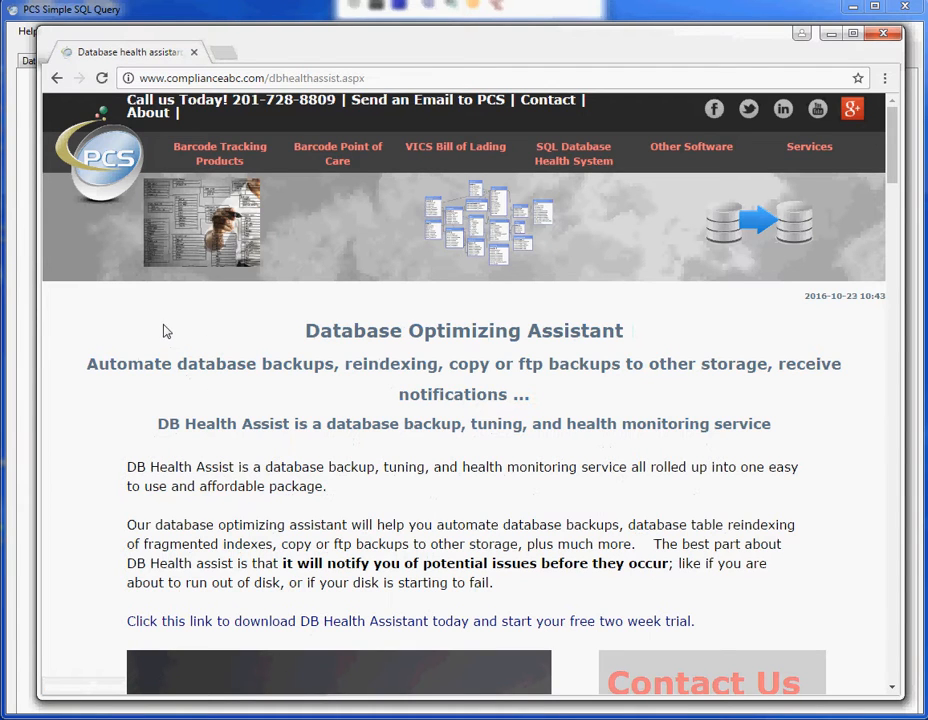
Follow the database-arrow banner on dbhealthassist.aspx to the dbbackup.aspx SQL Backup and Copy / FTP page.
scroll(167, 330, "down", 3)
scroll(166, 331, "up", 3)
left_click(767, 235)
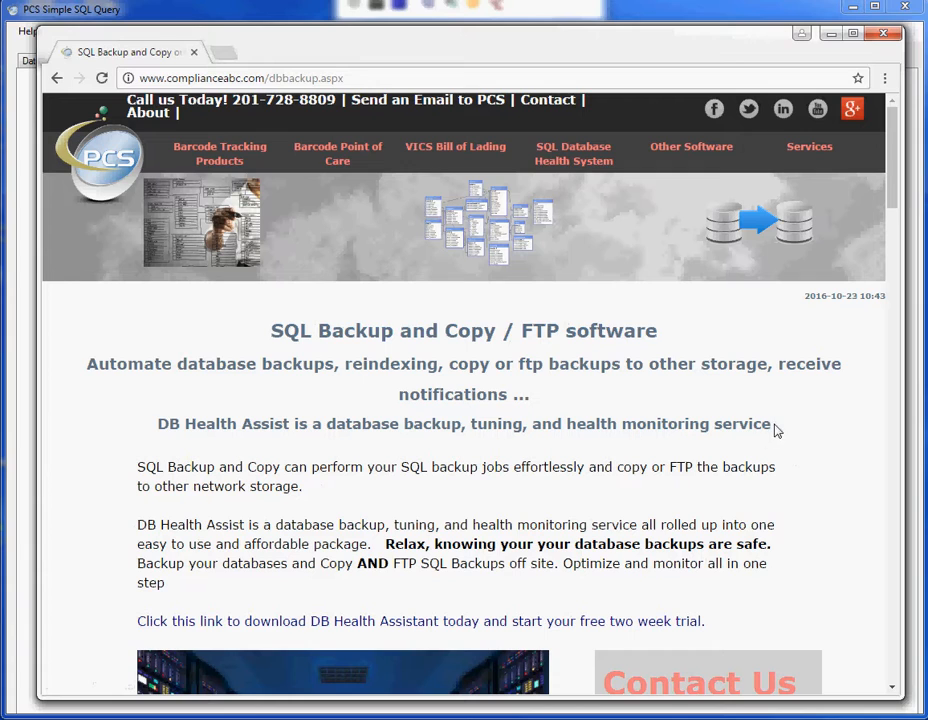